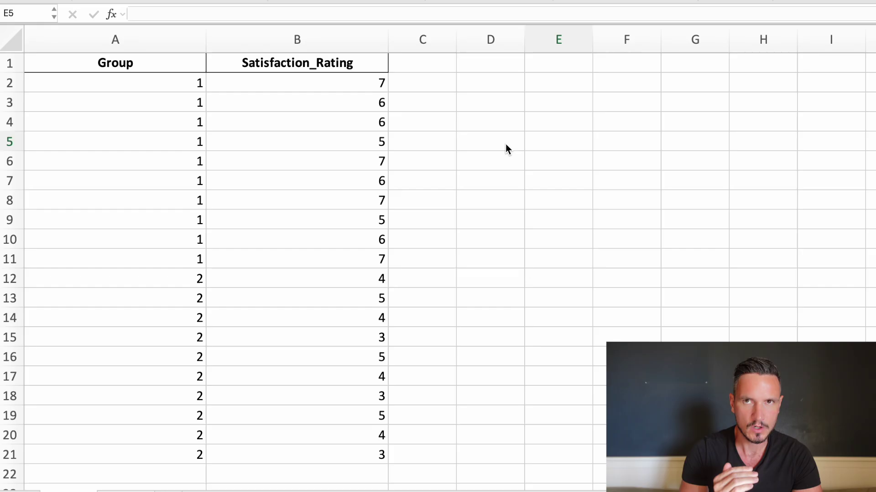
Review the Group 1 and Group 2 values and their Satisfaction_Rating scores in the source data
left_click(104, 38)
left_click(161, 99)
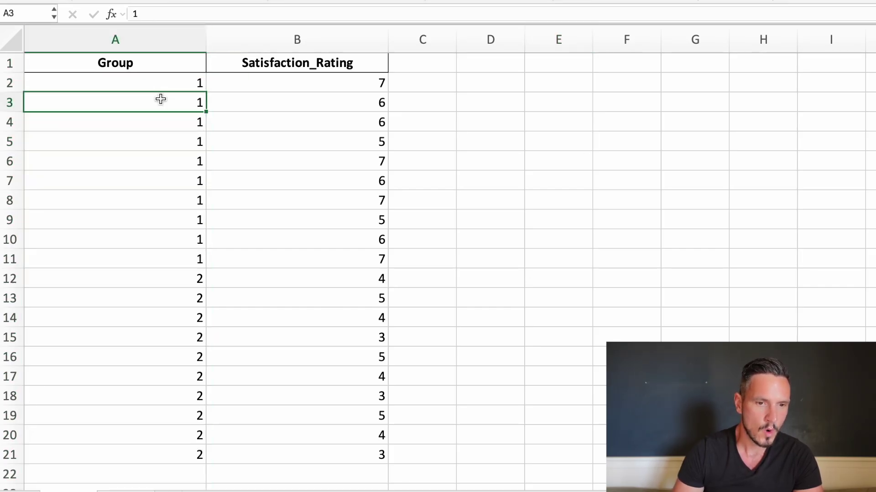
key("Up")
key("Down")
key("Down")
key("Down")
key("Down")
key("Down")
key("Down")
key("Down")
key("Down")
key("Down")
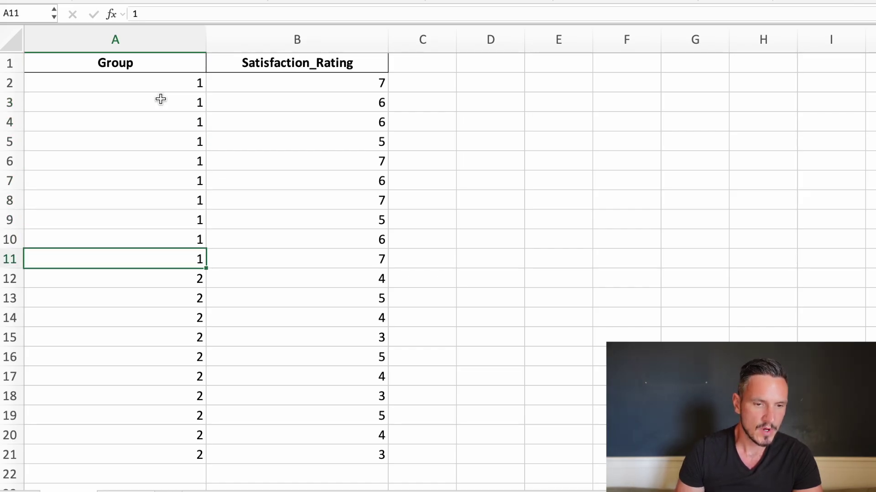
key("Down")
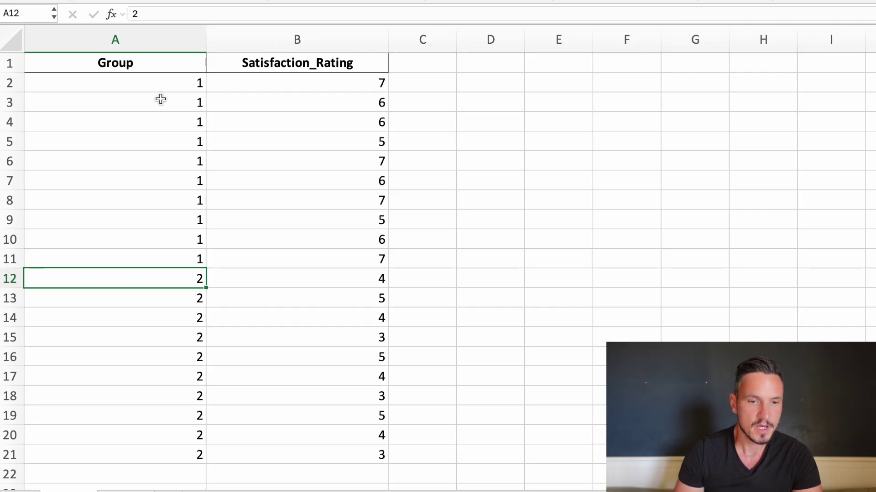
left_click(299, 46)
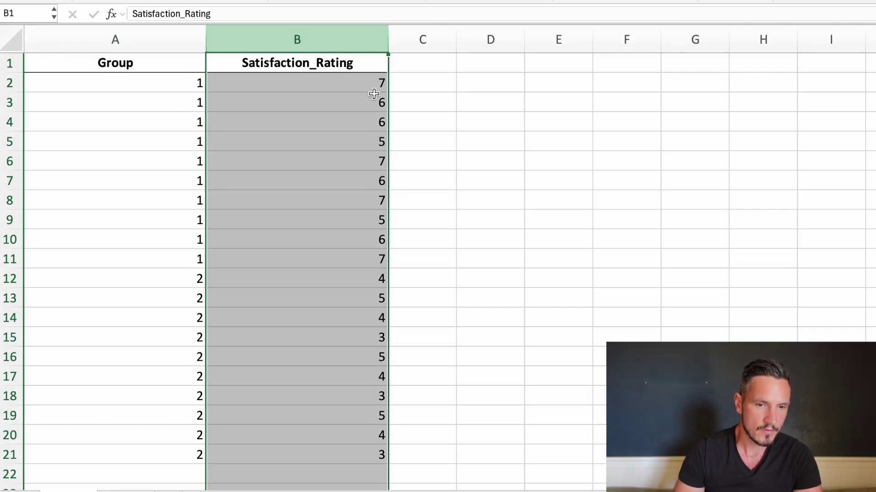
left_click(374, 93)
key("Up")
key("Down")
key("Down")
key("Down")
key("Down")
key("Down")
key("Down")
key("Down")
key("Down")
key("Down")
key("Down")
key("Down")
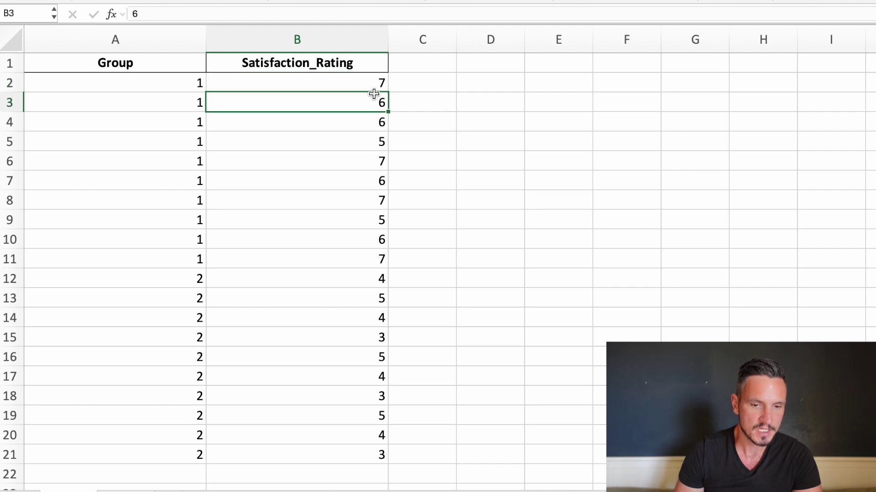
key("Down")
key("Down")
key("Down")
key("Down")
key("Down")
key("Down")
key("Up")
key("Up")
key("Up")
key("Up")
key("Up")
key("Up")
key("Up")
key("Up")
key("Up")
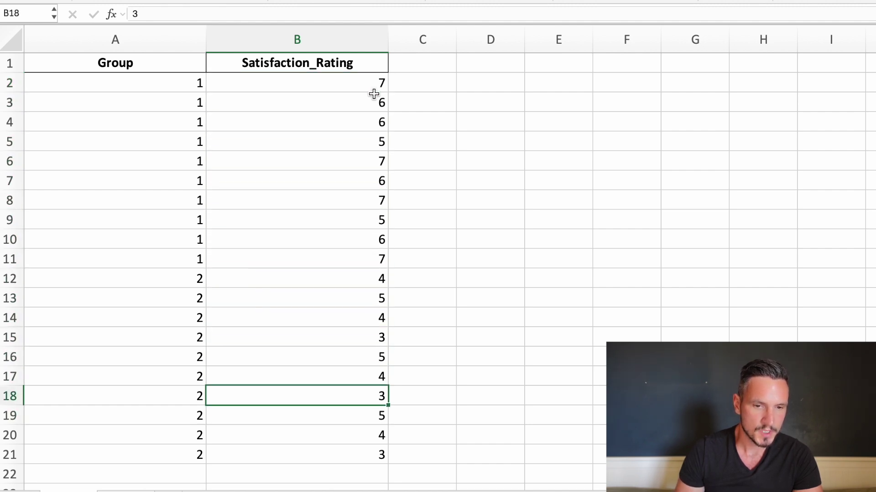
key("Up")
key("Up")
key("Up")
key("Up")
key("Up")
key("Up")
key("Up")
key("Up")
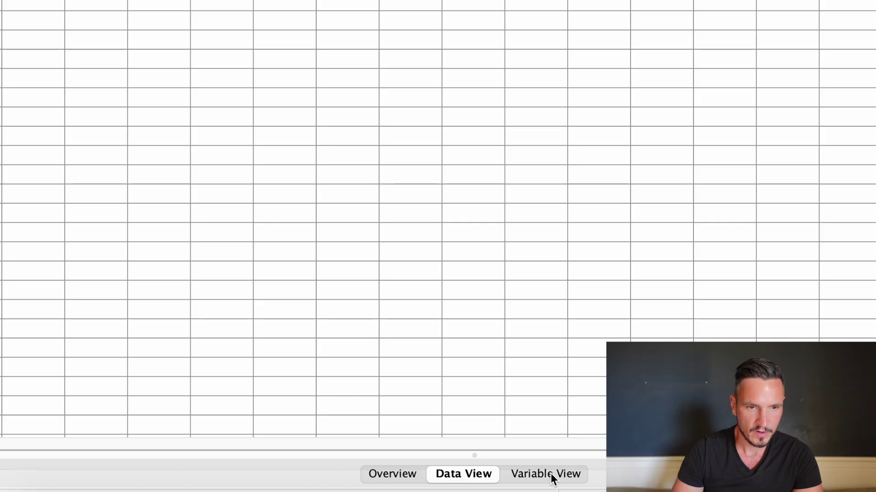
In Variable View, name the first two variables Therapy_type and Satisfaction
left_click(553, 476)
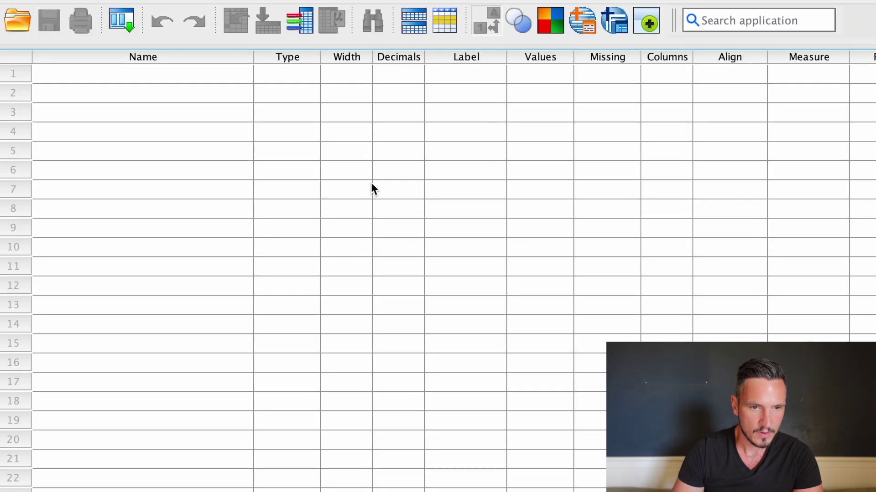
left_click(155, 74)
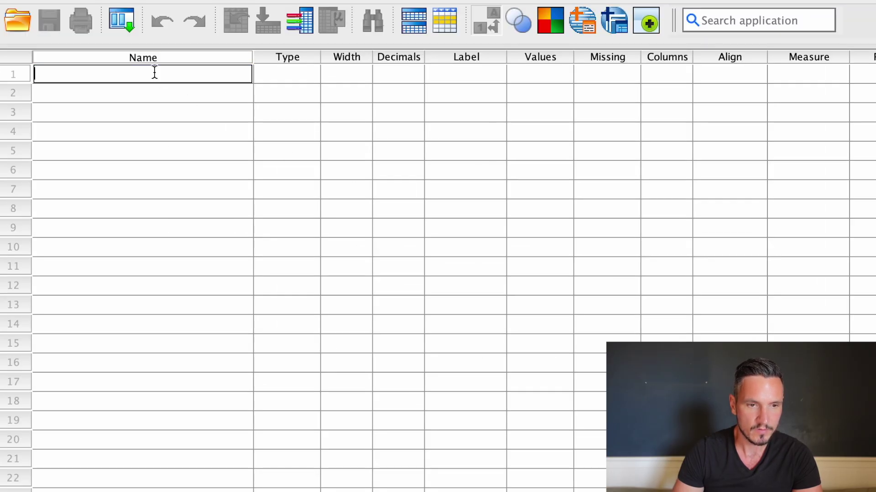
type("Th")
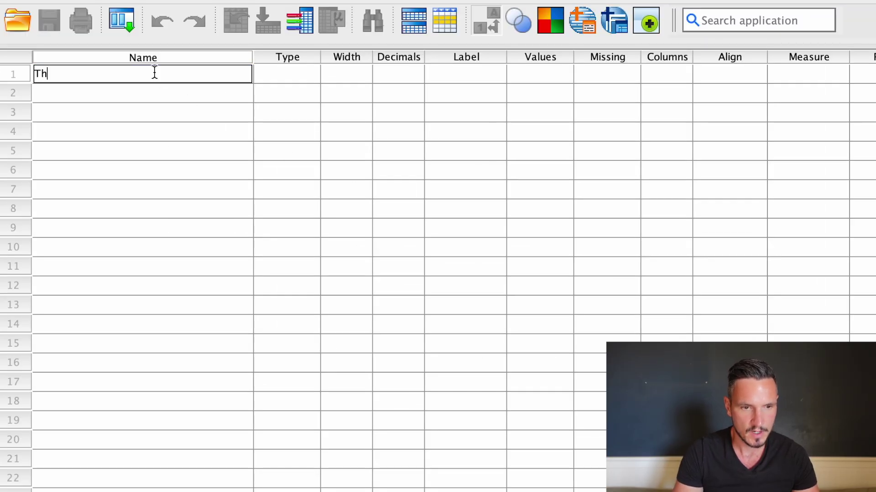
type("erapy_")
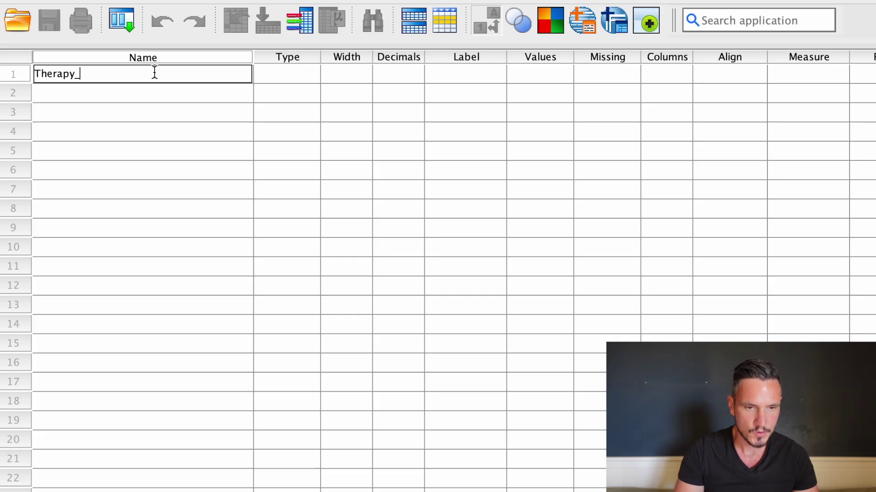
type("type")
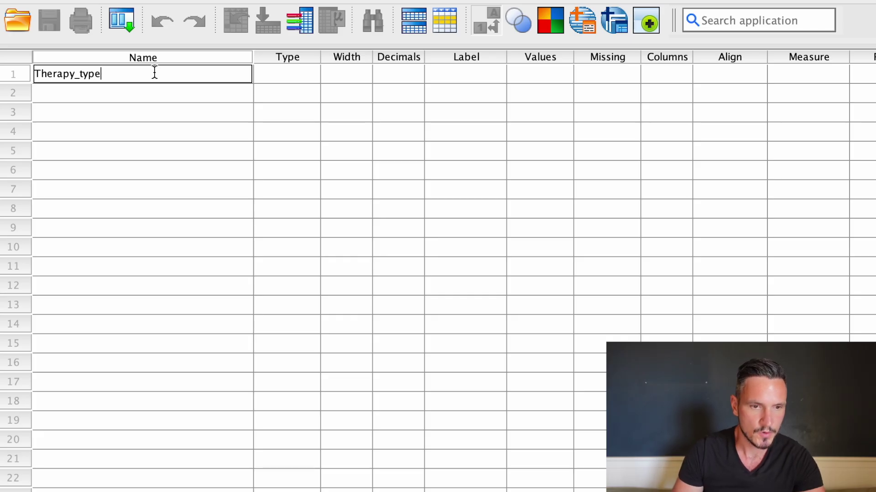
key("Return")
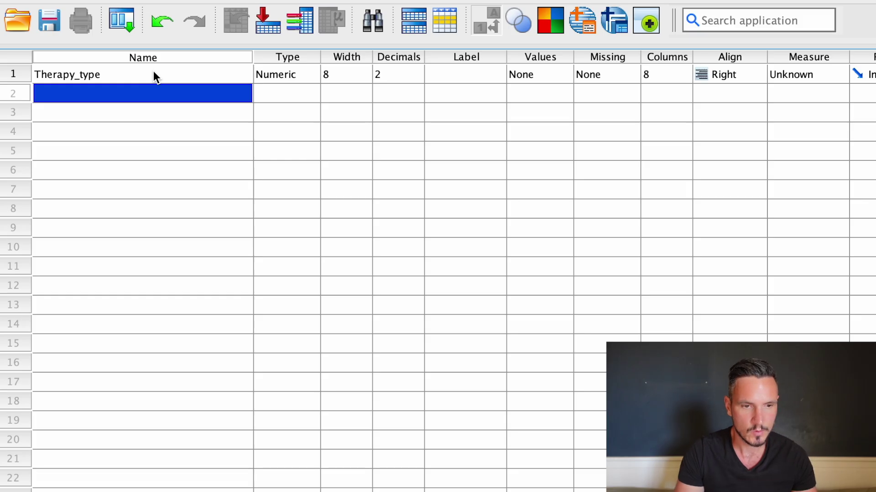
type("Satisfaction")
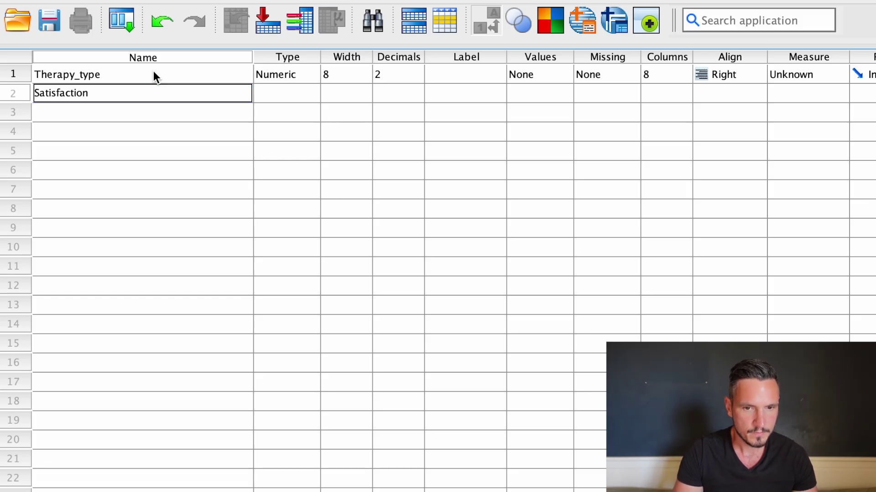
key("Return")
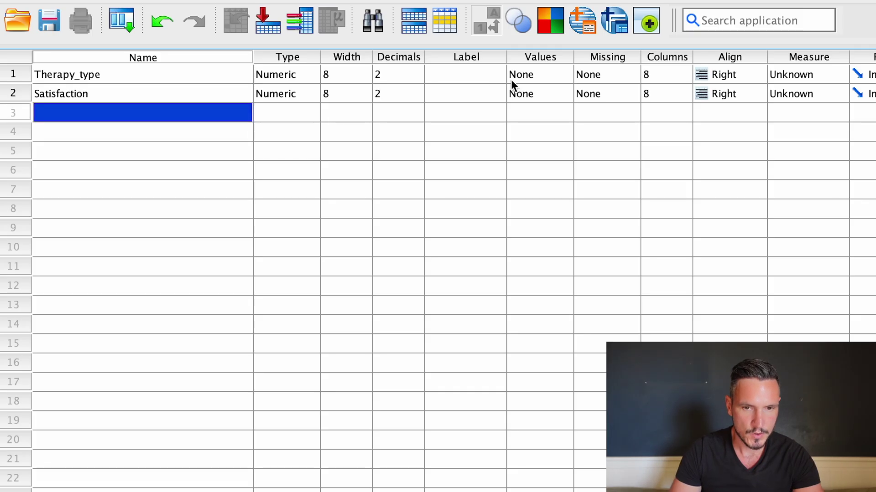
left_click(525, 58)
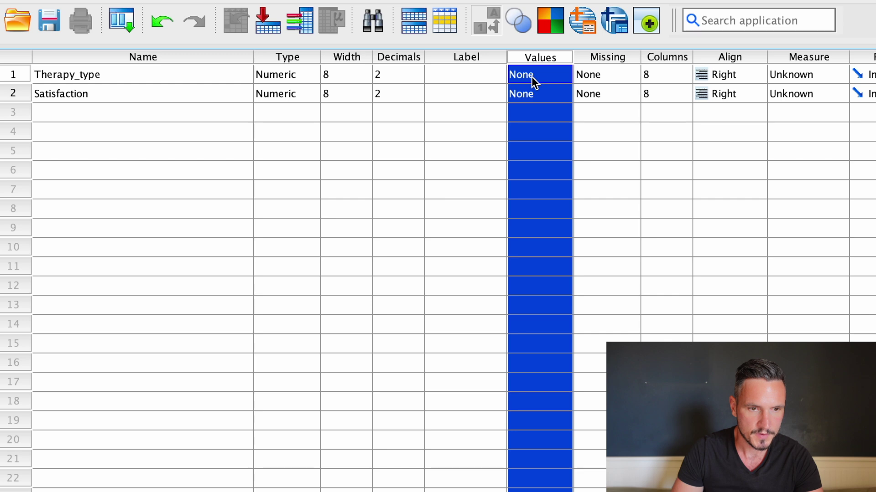
Give Therapy_type the value labels 1 = CBT and 2 = PT
left_click(532, 77)
left_click(569, 75)
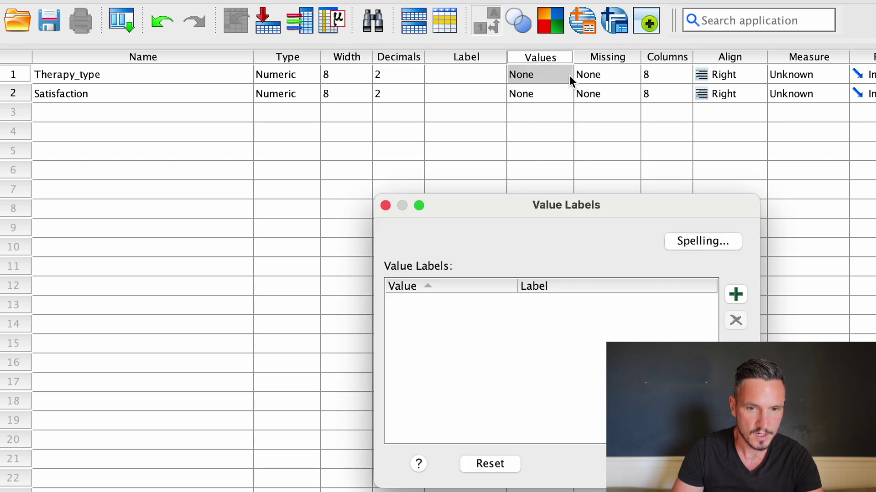
left_click(556, 179)
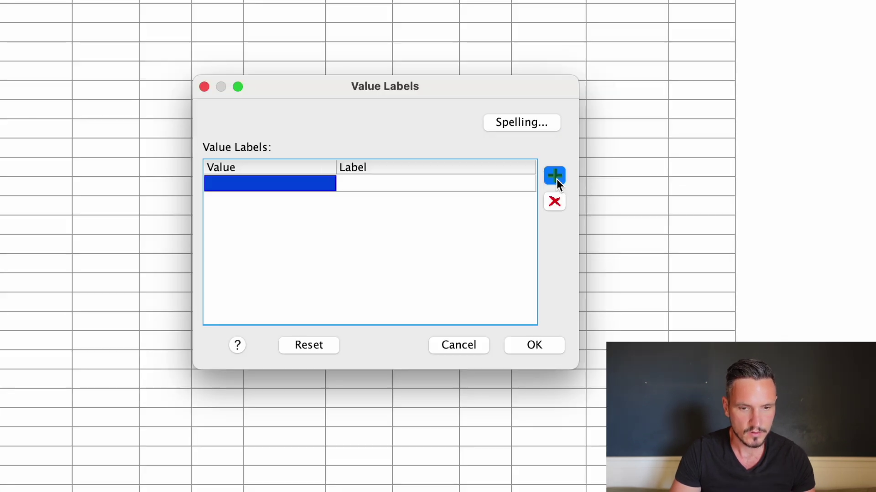
type("1")
left_click(457, 183)
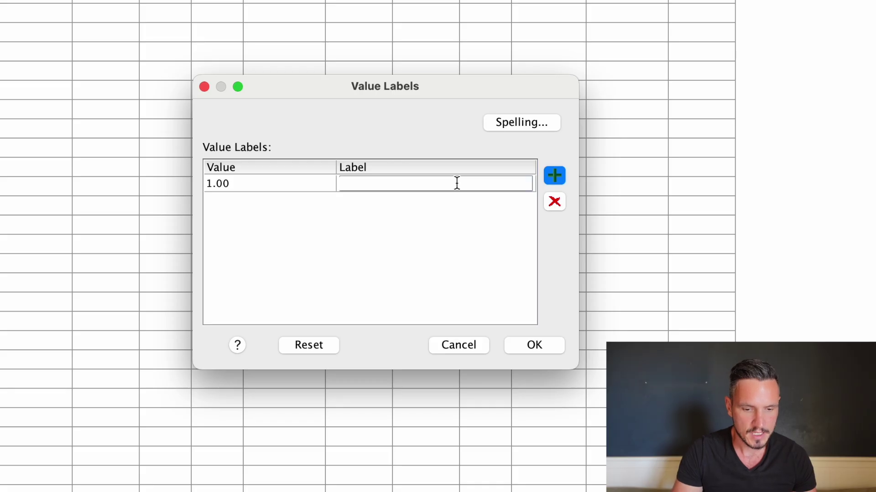
type("CBT")
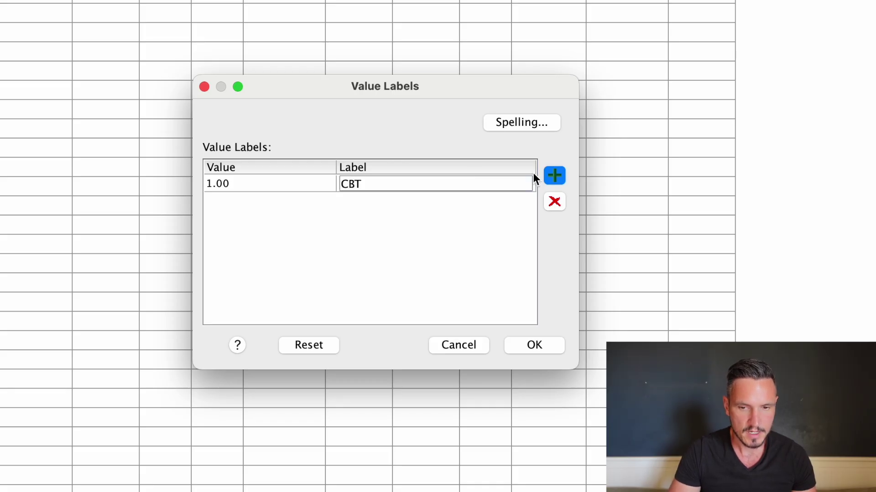
left_click(554, 177)
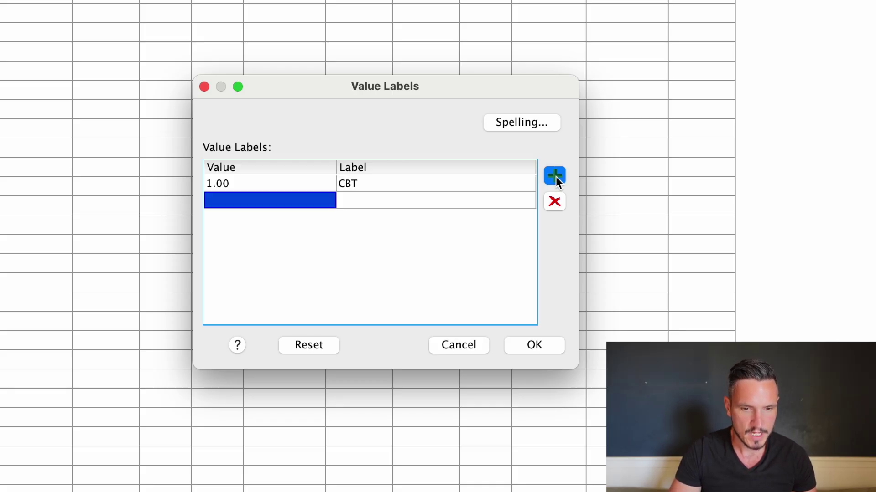
type("2")
left_click(451, 199)
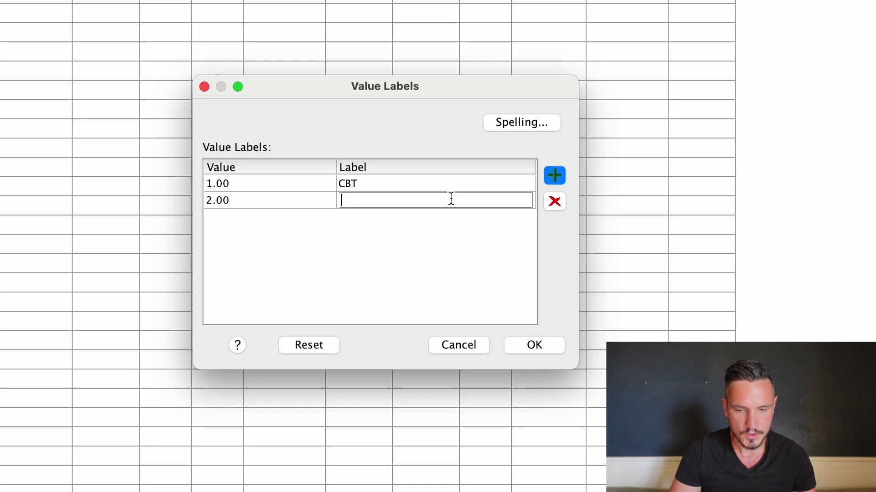
type("PT")
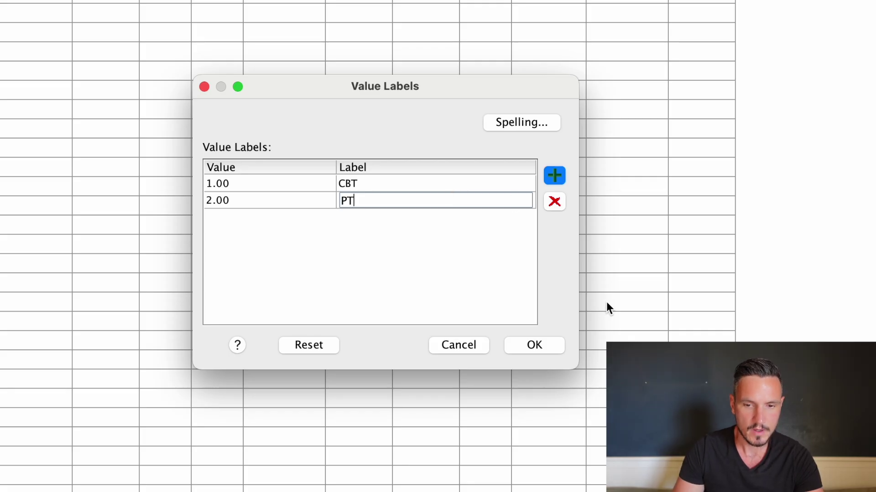
left_click(552, 353)
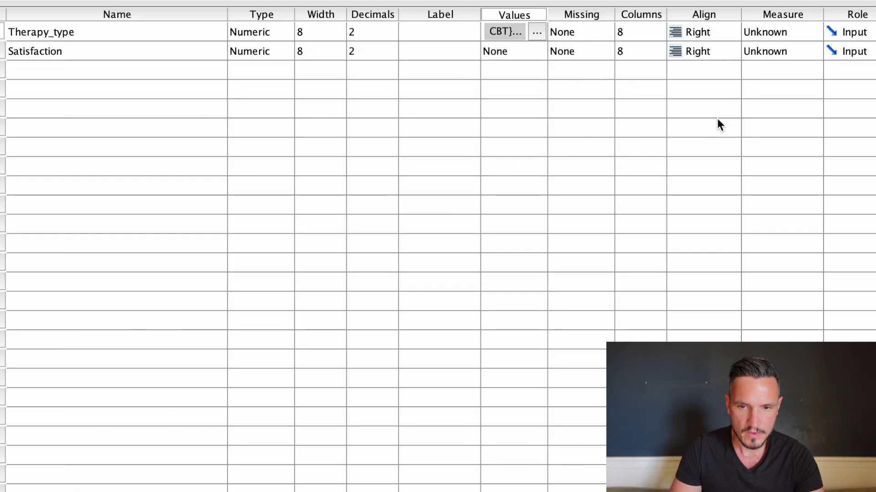
Set Therapy_type's measure to Nominal and Satisfaction's to Ordinal
left_click(756, 26)
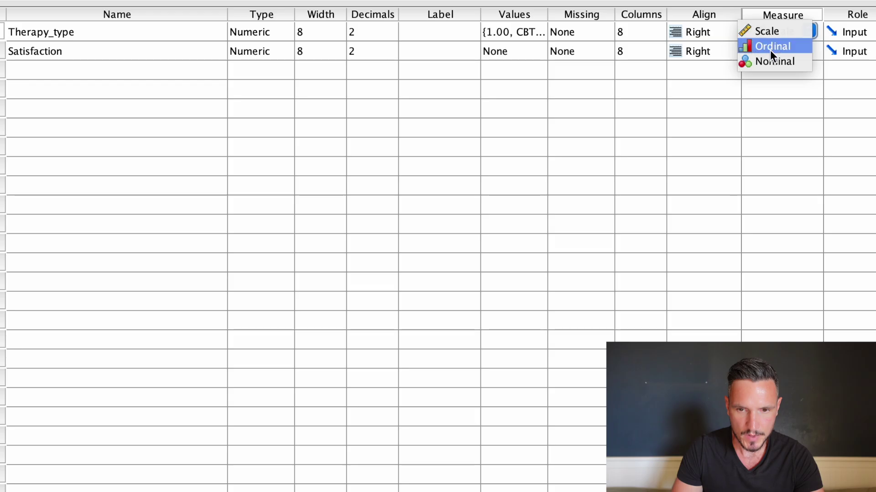
left_click(770, 62)
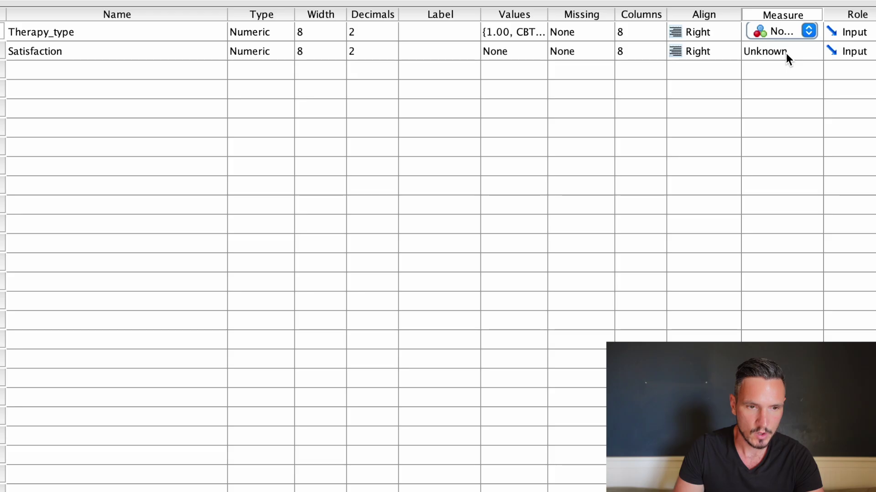
left_click(786, 53)
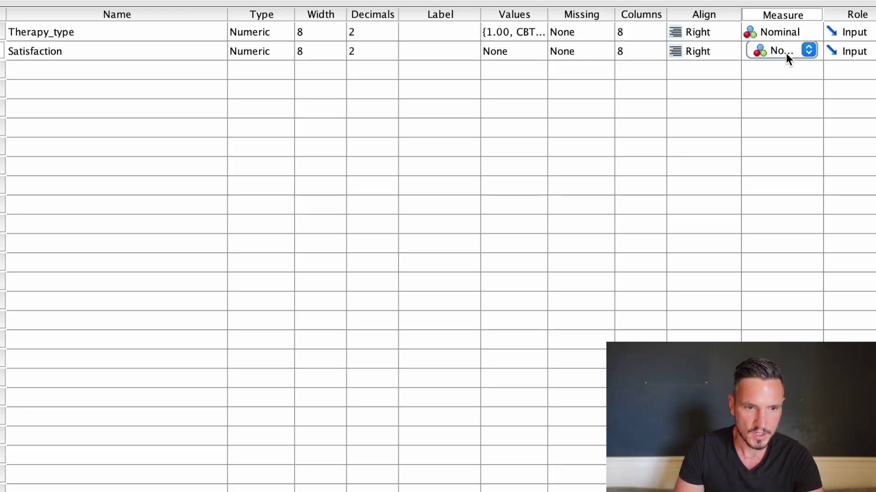
left_click(810, 51)
left_click(791, 40)
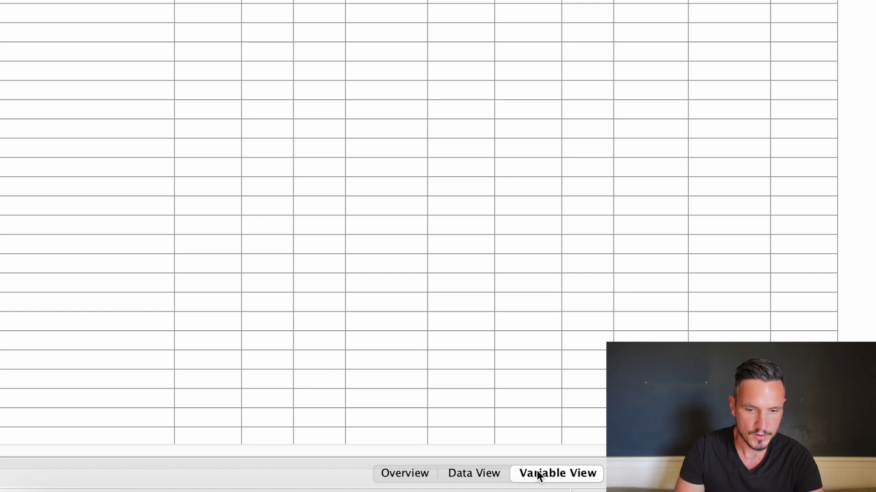
Widen the Satisfaction column in Data View so its full name shows
left_click(477, 474)
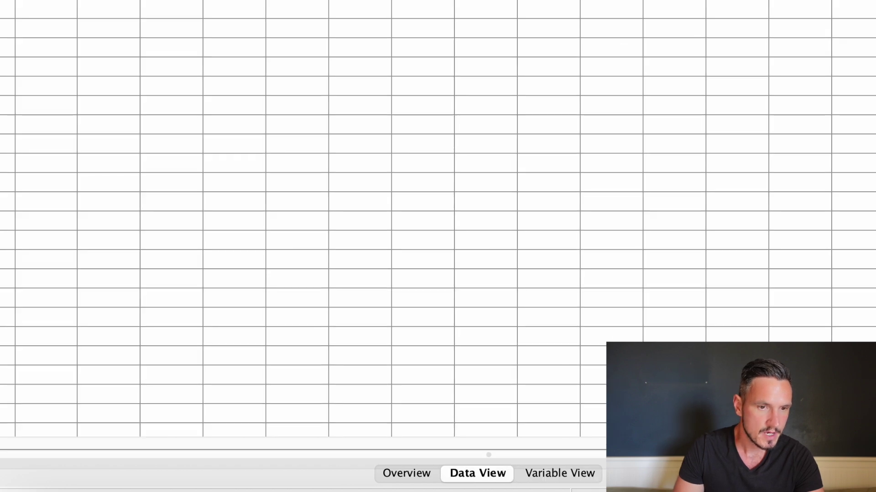
left_click(78, 18)
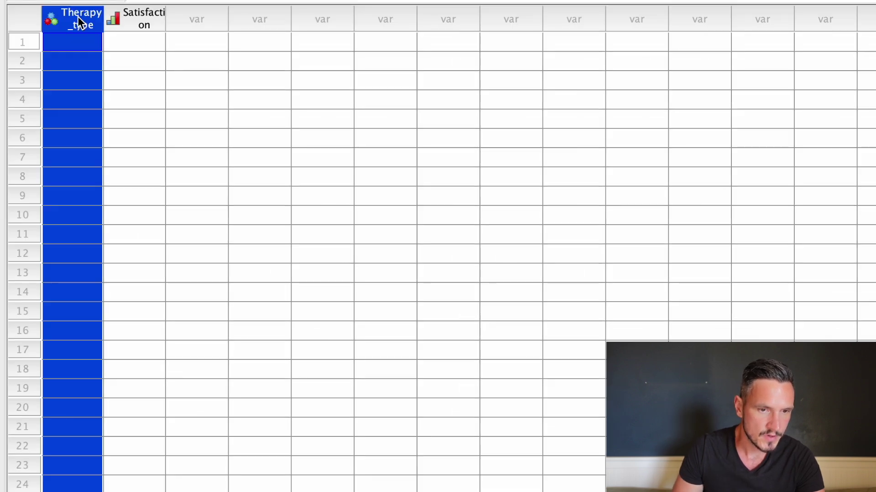
key("shift+Right")
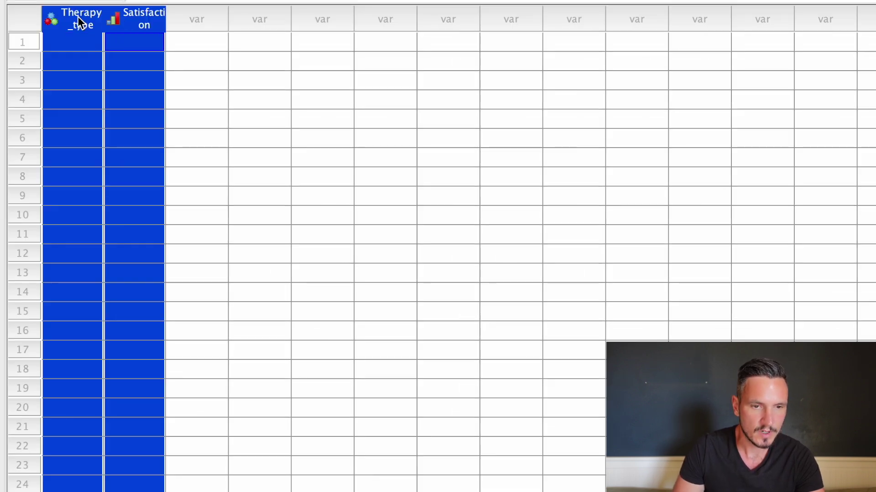
left_click_drag(166, 18, 220, 19)
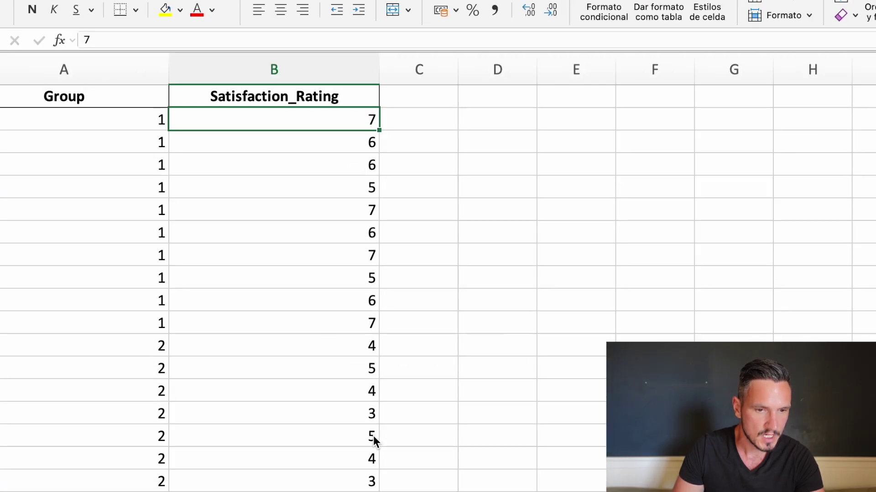
Copy the Group and Satisfaction_Rating values in A2:B21 in Excel, leaving out the headers
left_click(130, 125)
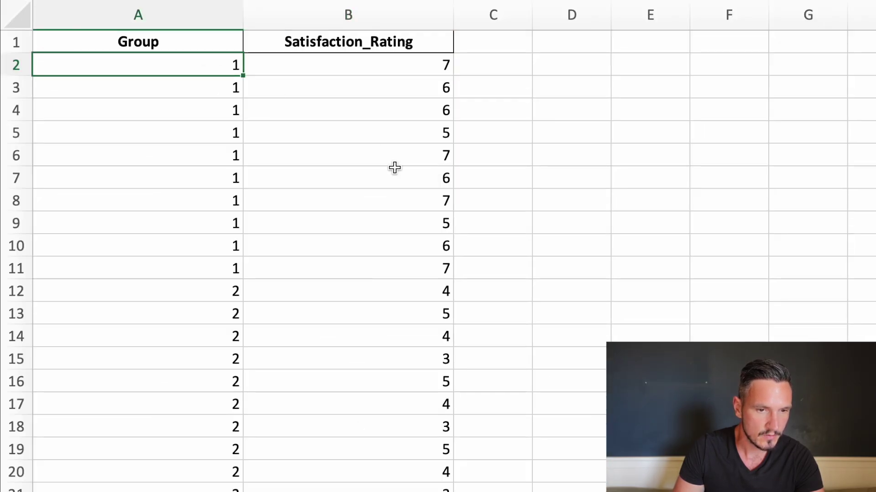
scroll(394, 167, "down", 5)
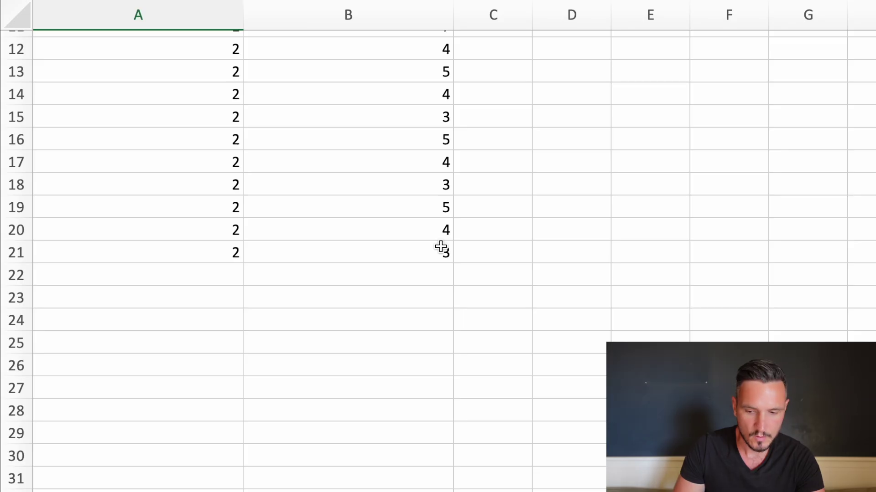
left_click(441, 246, "shift")
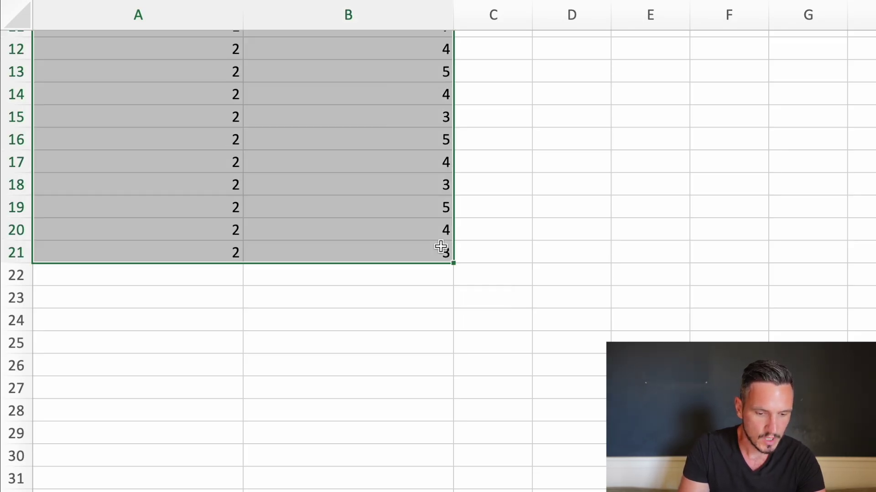
key("super+c")
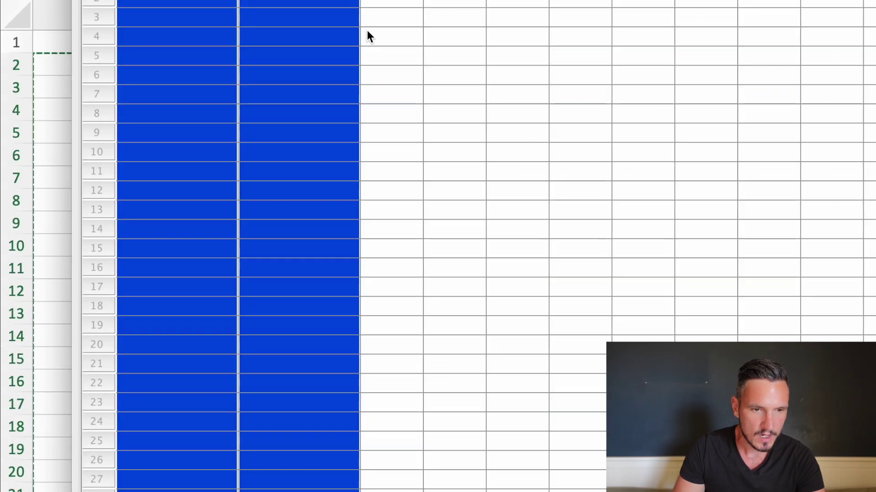
Paste the 20 copied cases into Data View, starting at the first Therapy_type cell
left_click(743, 295)
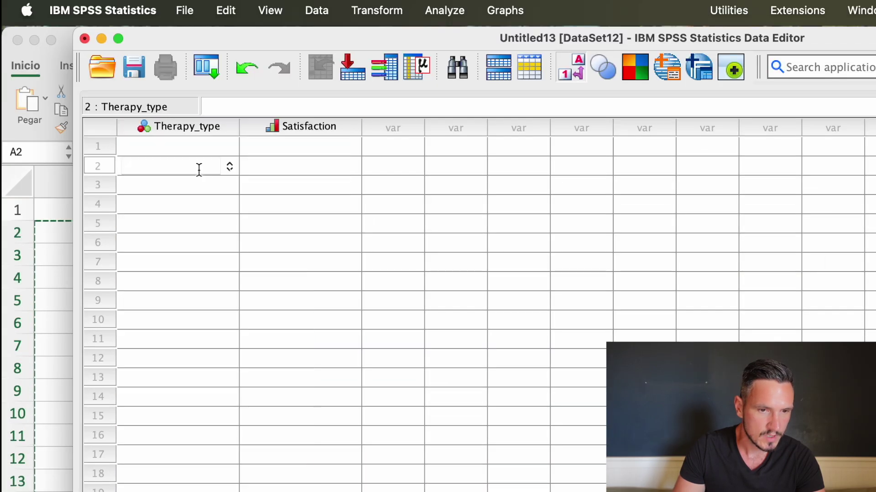
left_click(178, 148)
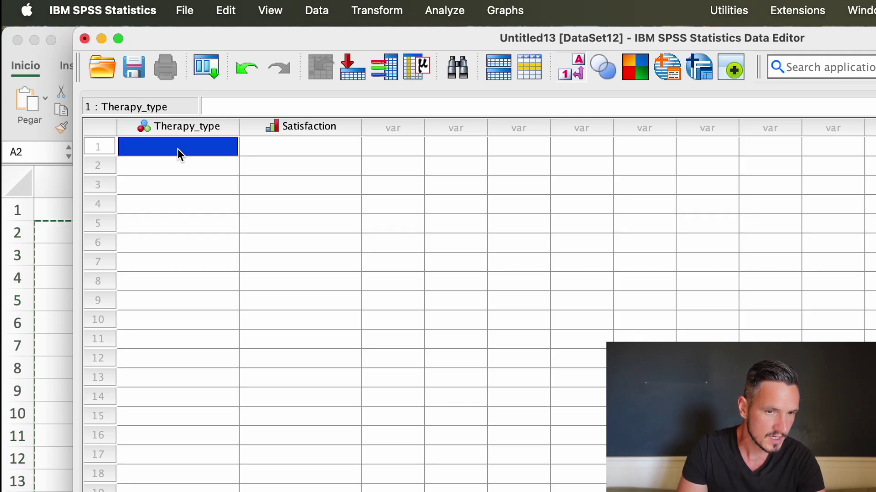
left_click(237, 9)
left_click(250, 153)
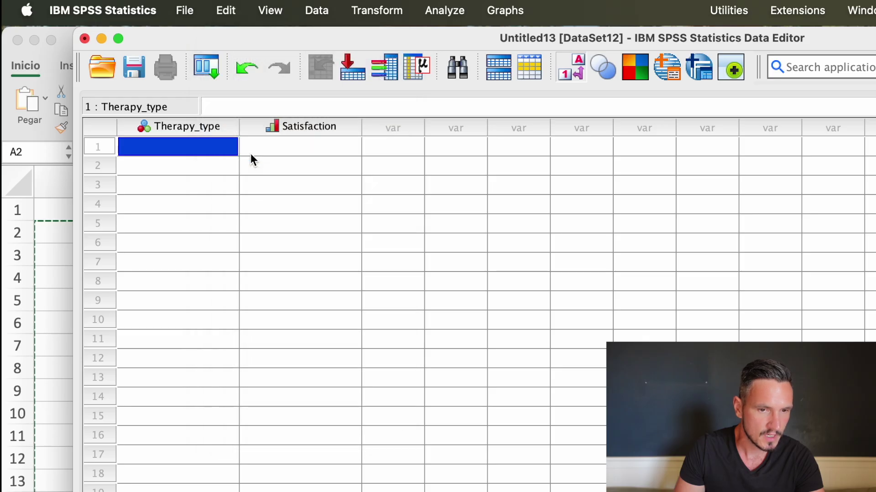
key("ctrl+alt+Right")
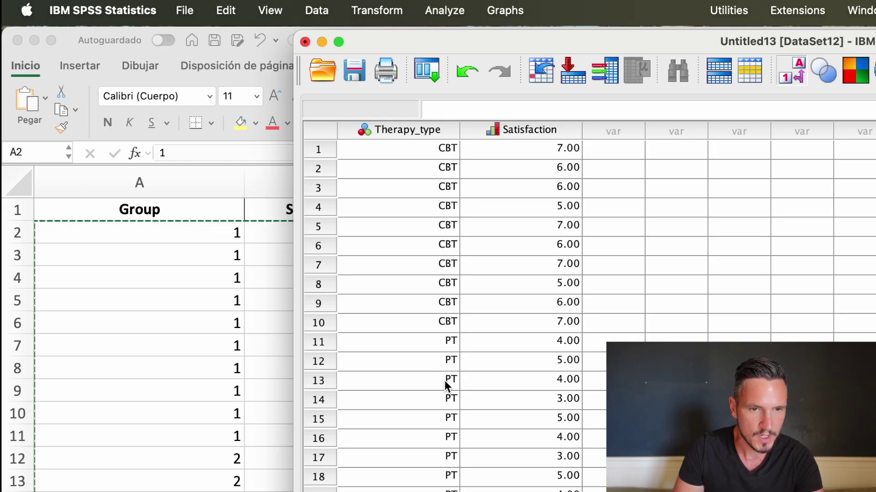
left_click(271, 9)
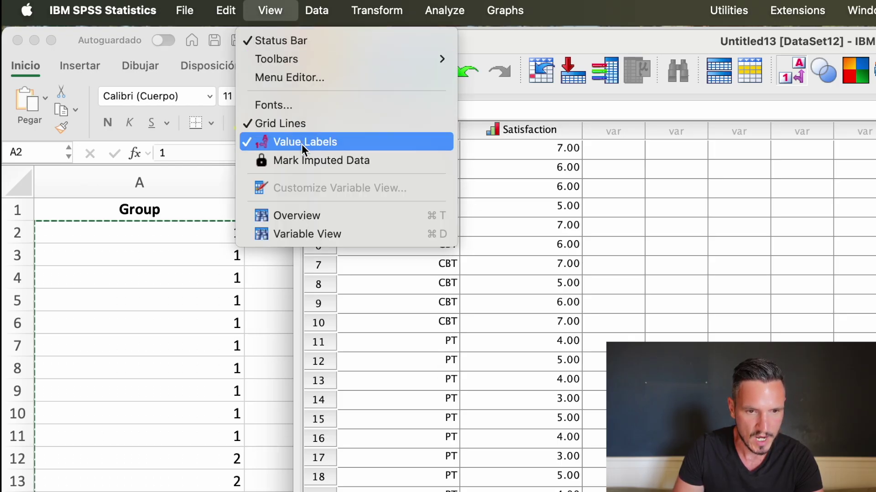
left_click(338, 142)
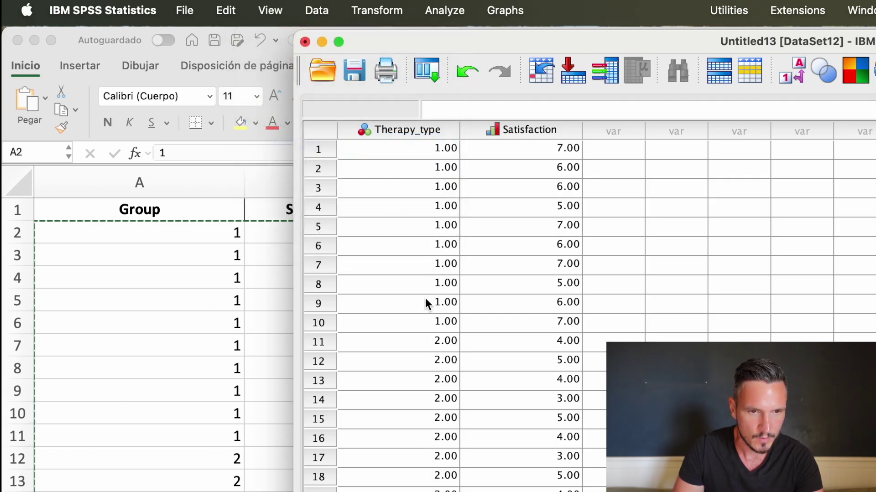
left_click(226, 10)
mouse_move(270, 10)
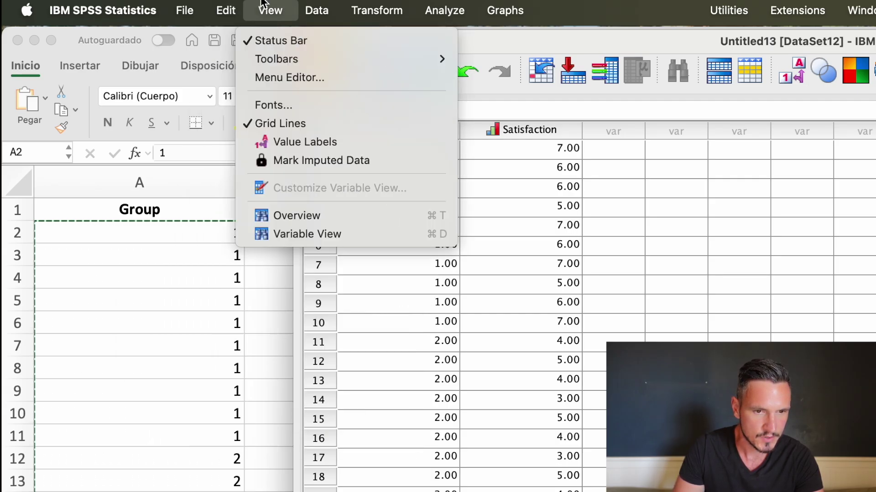
left_click(281, 144)
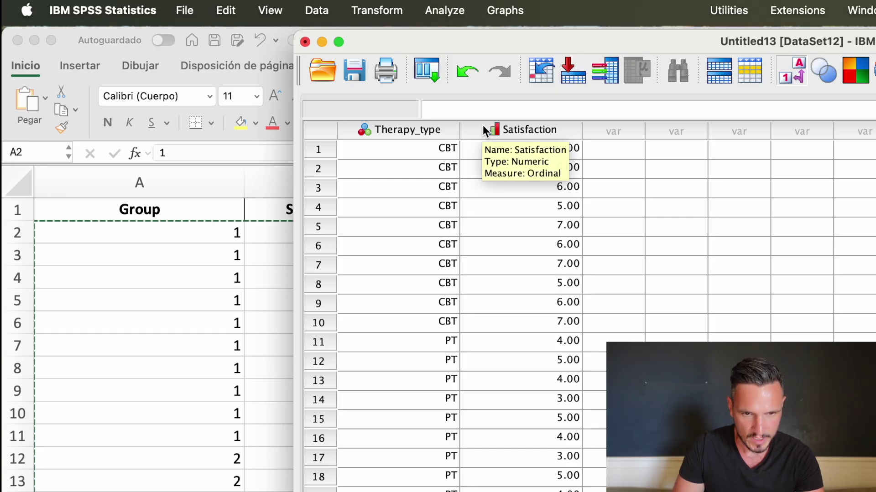
In Two-Independent-Samples Tests, make Satisfaction the test variable and Therapy_type the grouping variable
left_click(444, 9)
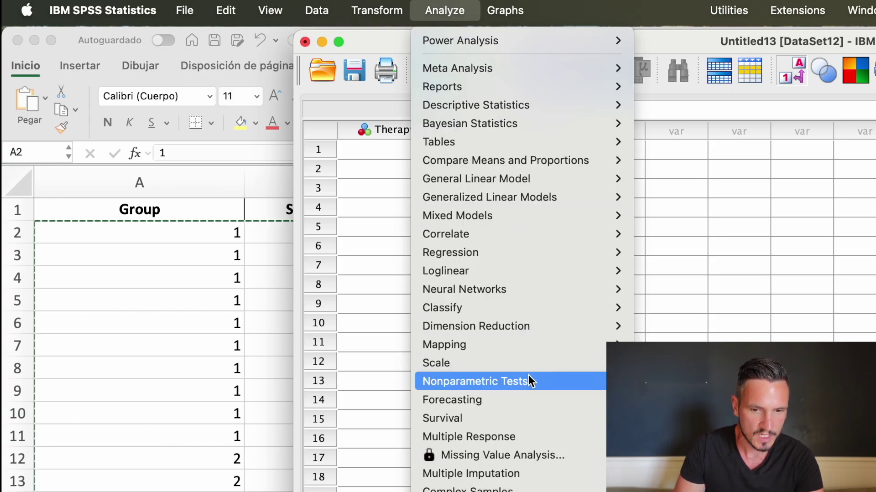
mouse_move(529, 377)
mouse_move(726, 460)
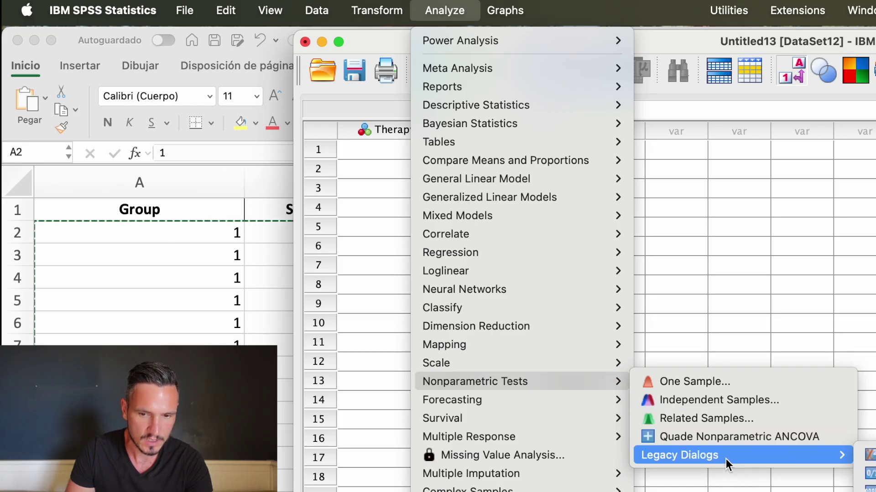
left_click(790, 412)
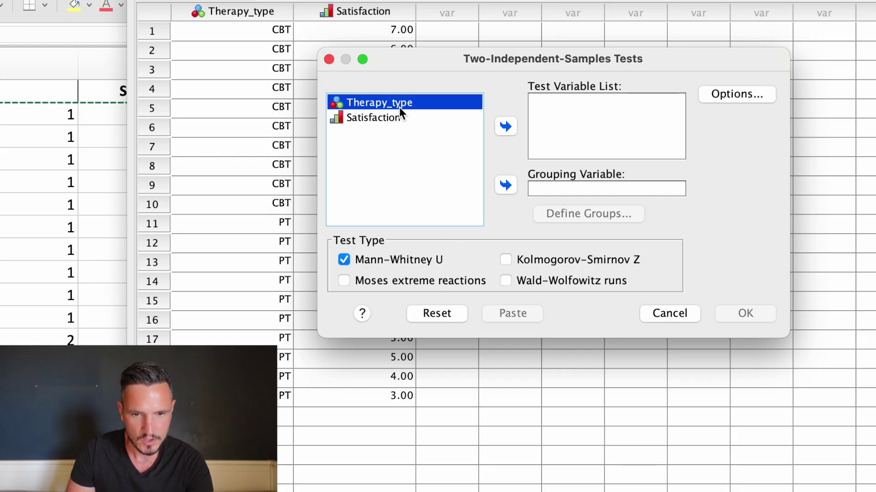
left_click(505, 191)
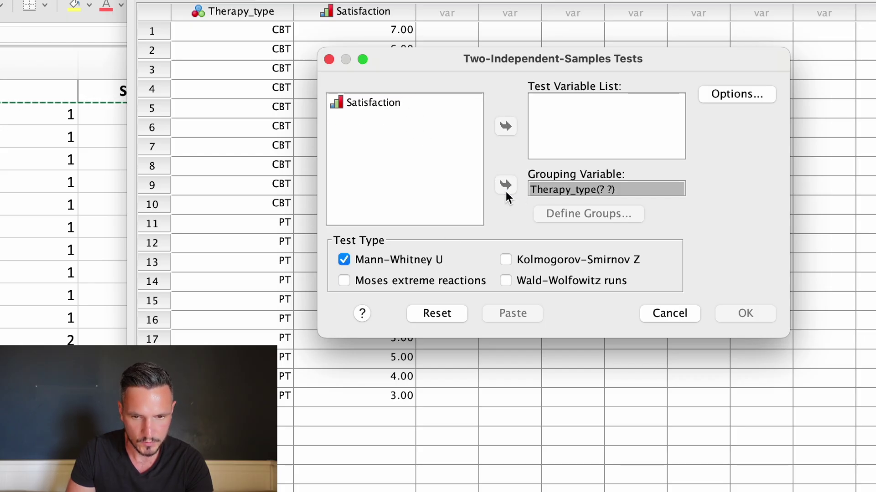
left_click(382, 104)
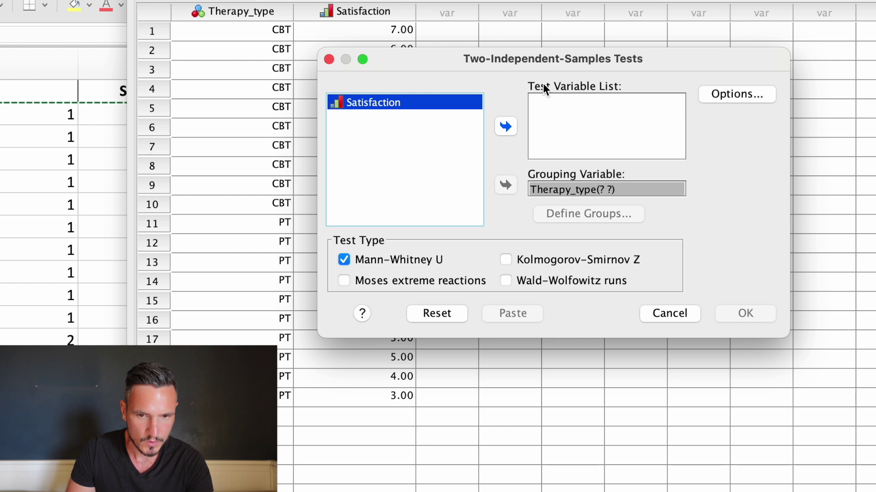
left_click(506, 127)
Define the Therapy_type groups as 1 and 2 and run the Mann–Whitney U test
left_click(586, 190)
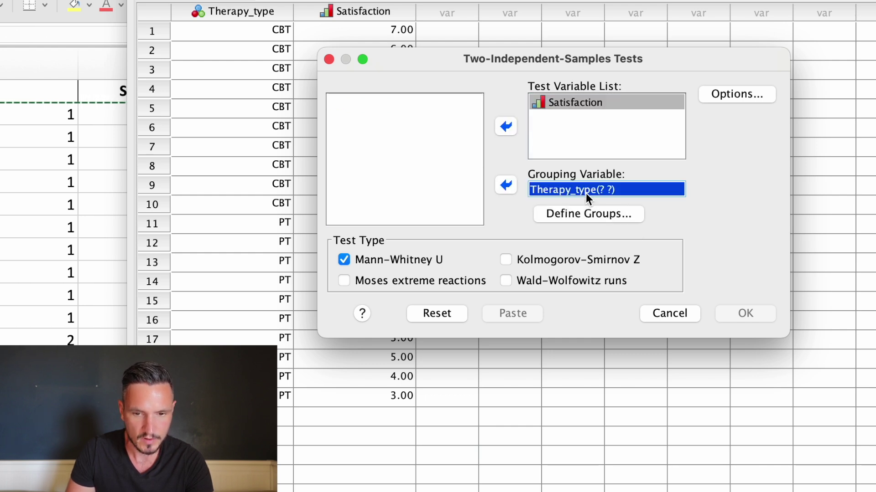
left_click(623, 218)
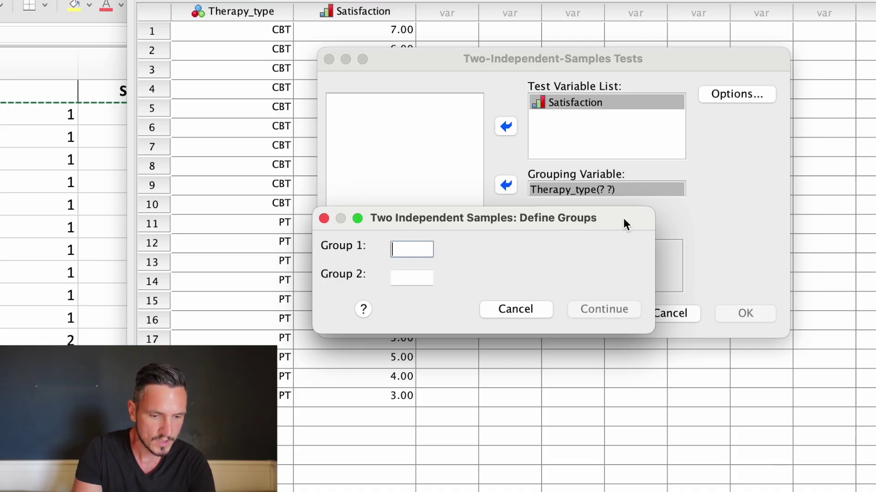
type("1")
key("Tab")
type("2")
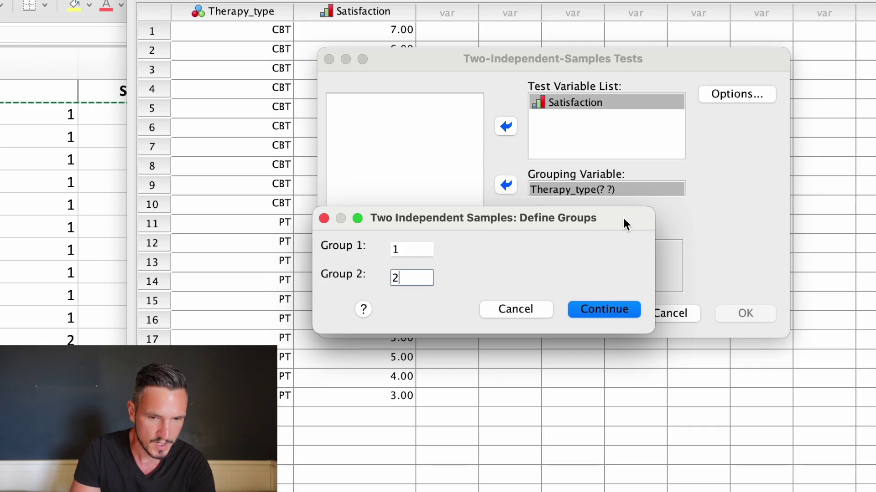
left_click(619, 306)
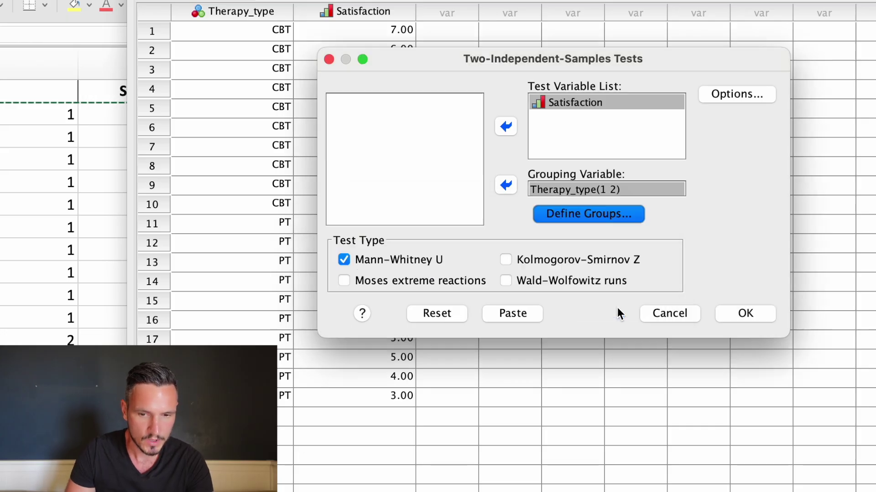
left_click(740, 311)
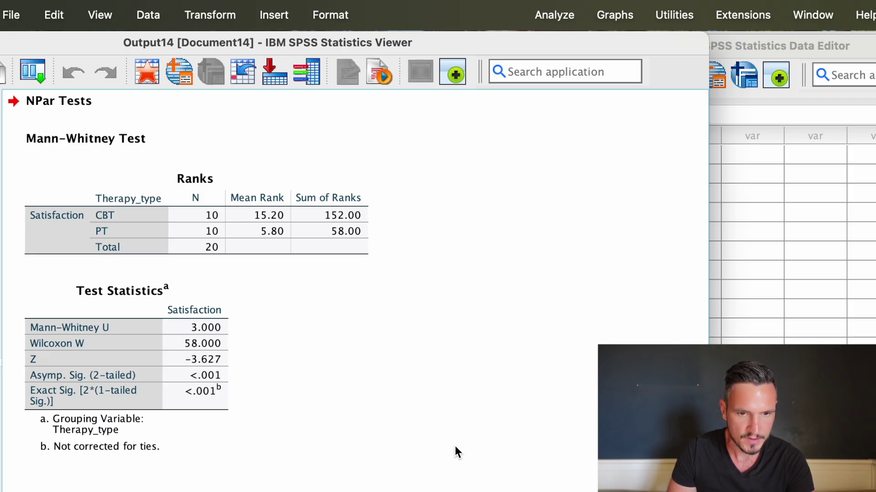
Start a Means analysis with Satisfaction as dependent and Therapy_type as independent variable
left_click(543, 14)
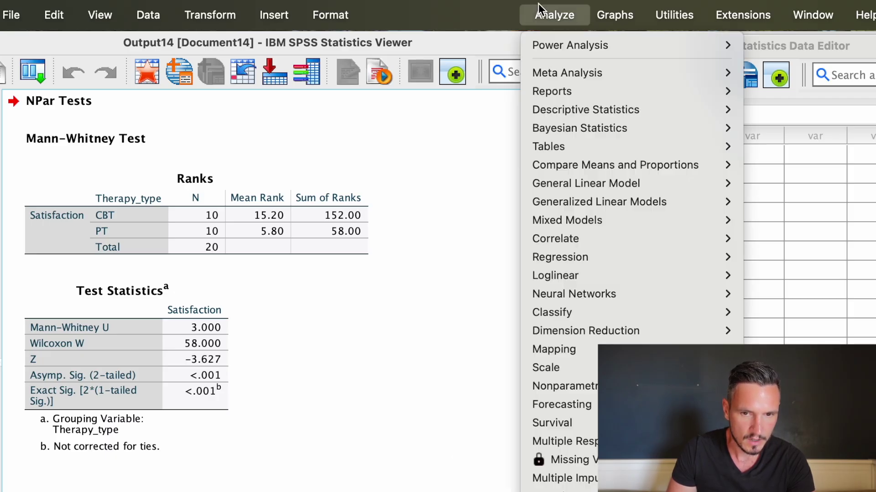
mouse_move(588, 167)
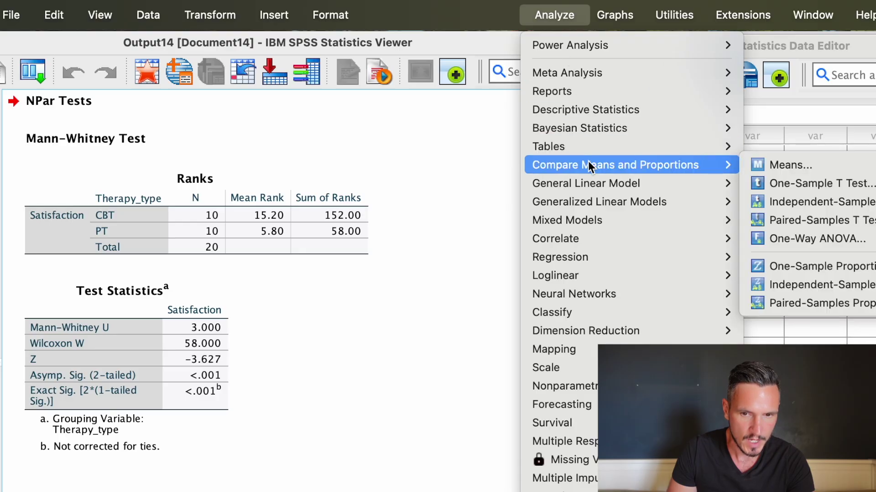
left_click(821, 164)
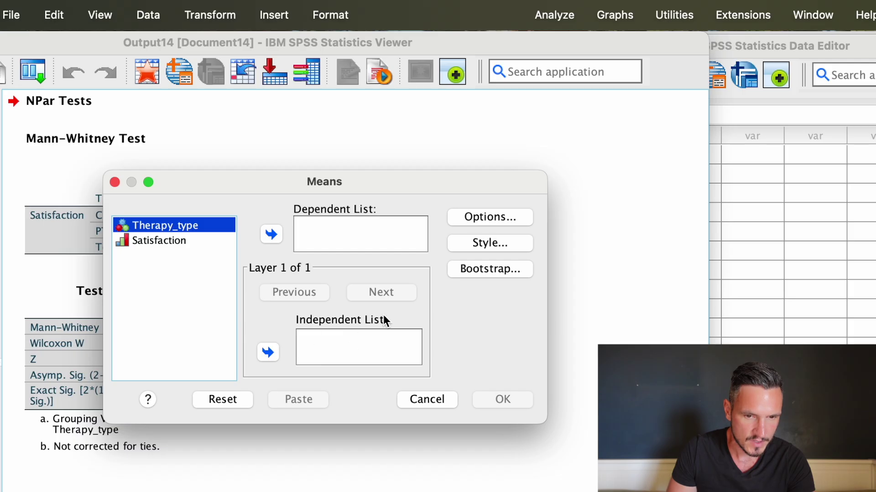
left_click(273, 356)
left_click(171, 228)
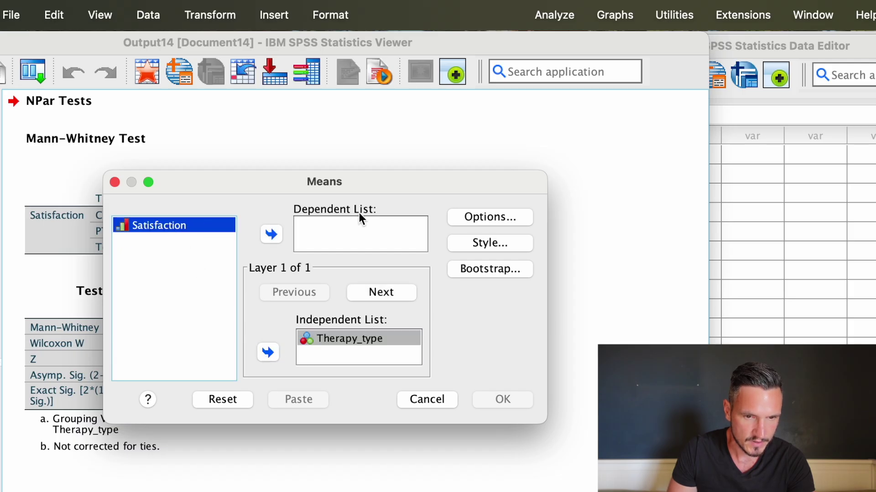
left_click(275, 234)
Keep only Median in the cell statistics and run the Means report
left_click(474, 220)
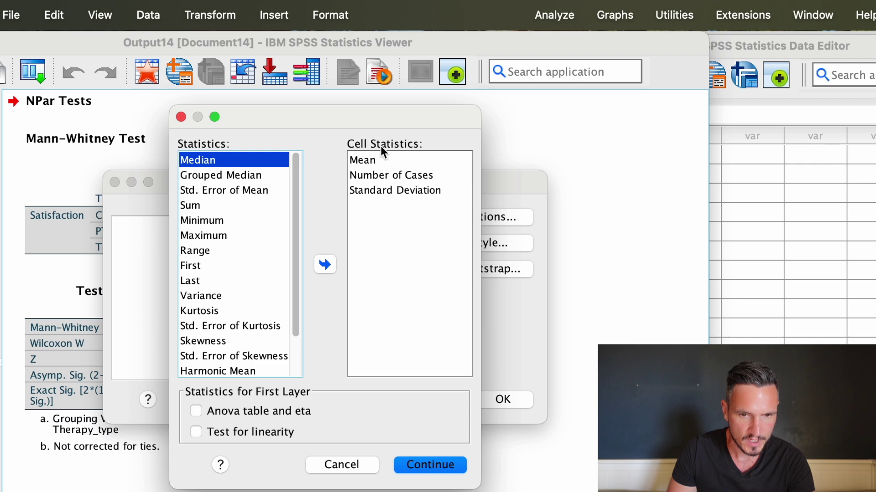
left_click(324, 265)
left_click(371, 157)
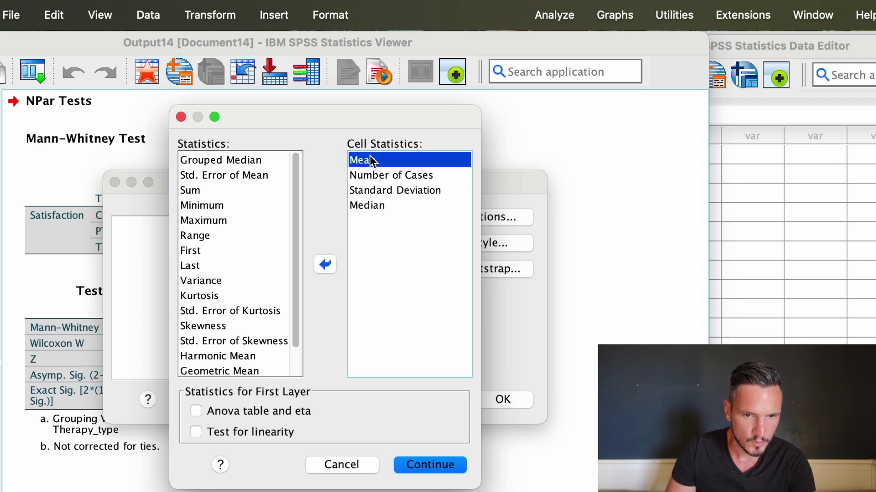
key("shift+Down")
key("shift+Down")
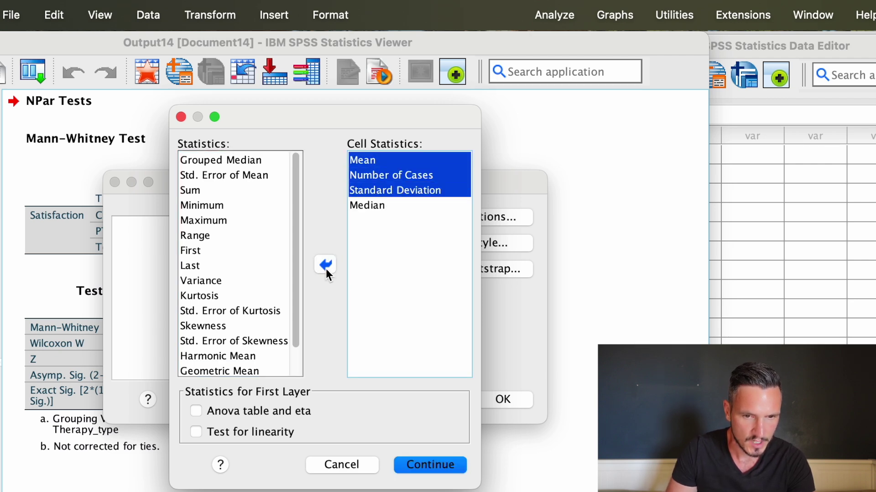
left_click(325, 265)
left_click(417, 463)
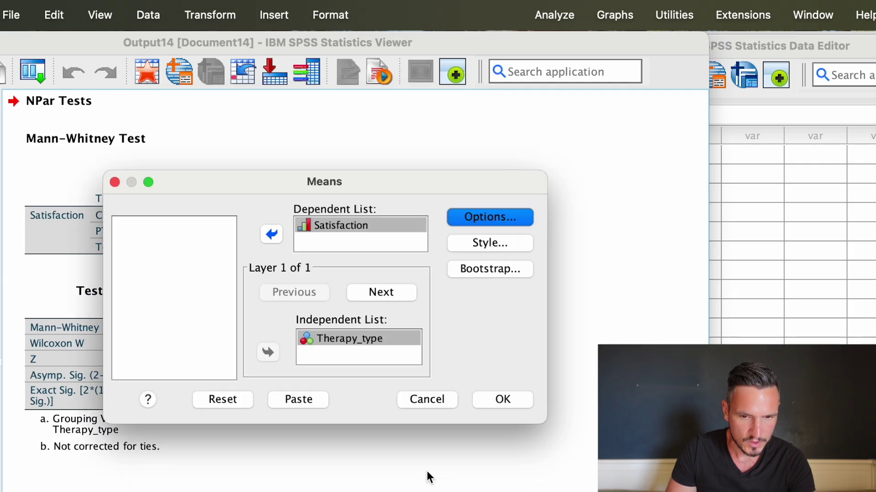
left_click(503, 400)
left_click(181, 359)
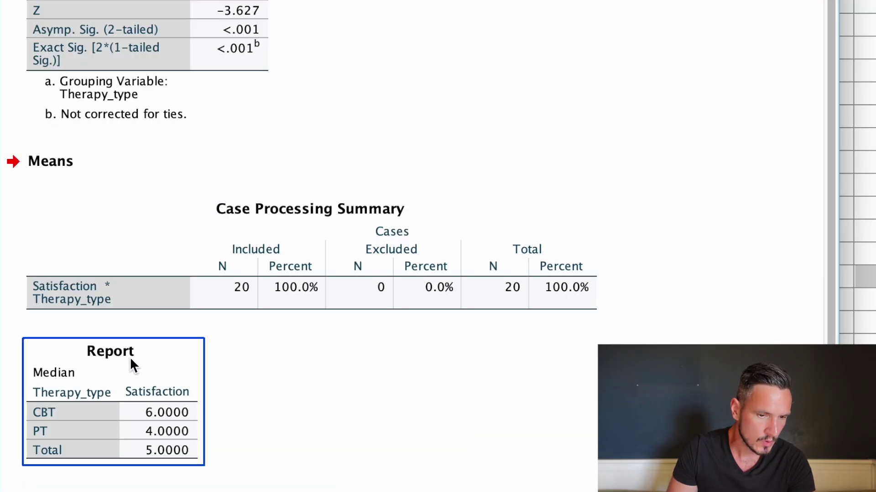
left_click(381, 441)
left_click(68, 413)
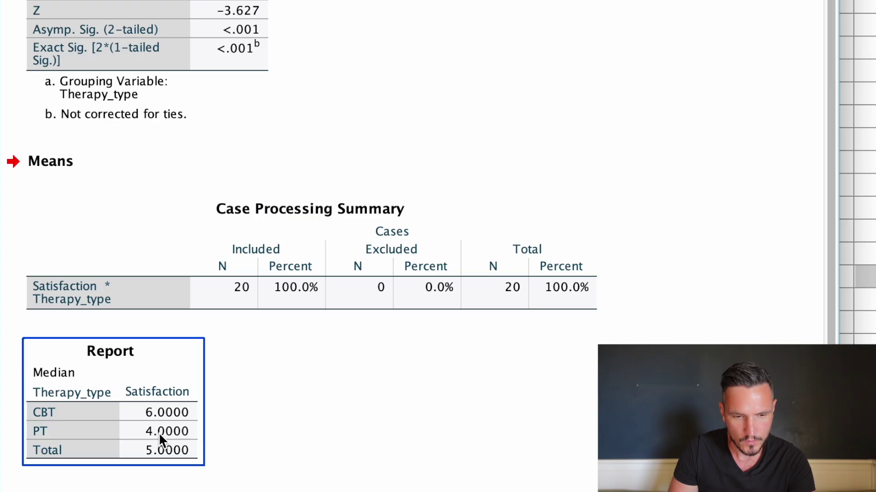
left_click(223, 411)
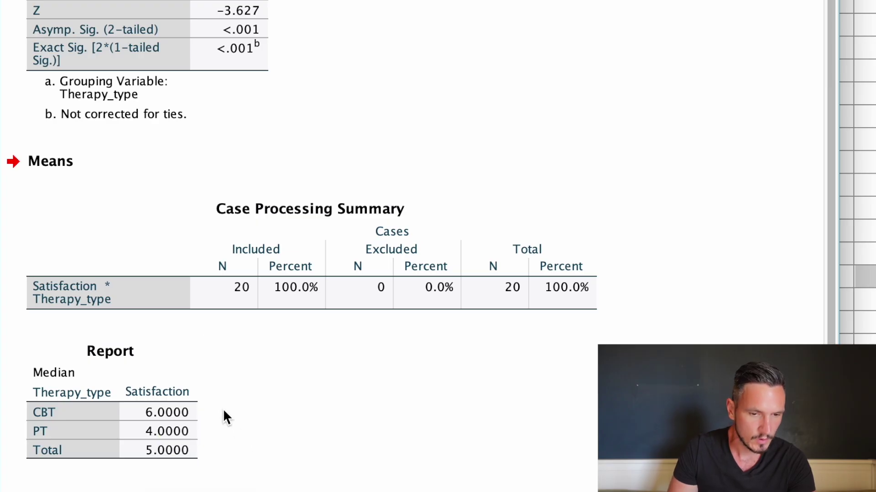
left_click(162, 400)
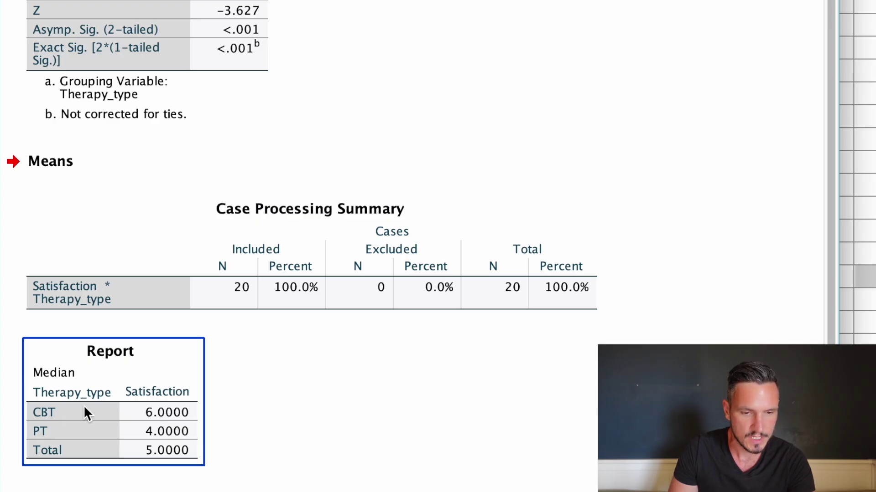
left_click(250, 487)
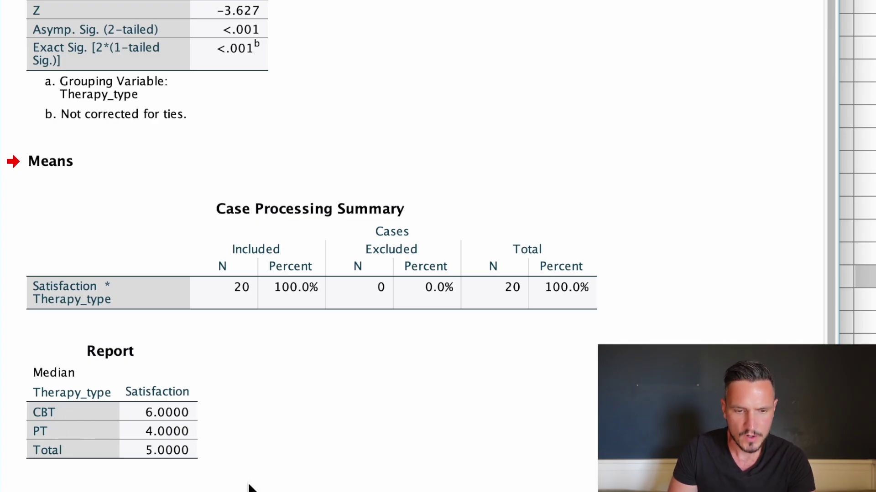
left_click(100, 439)
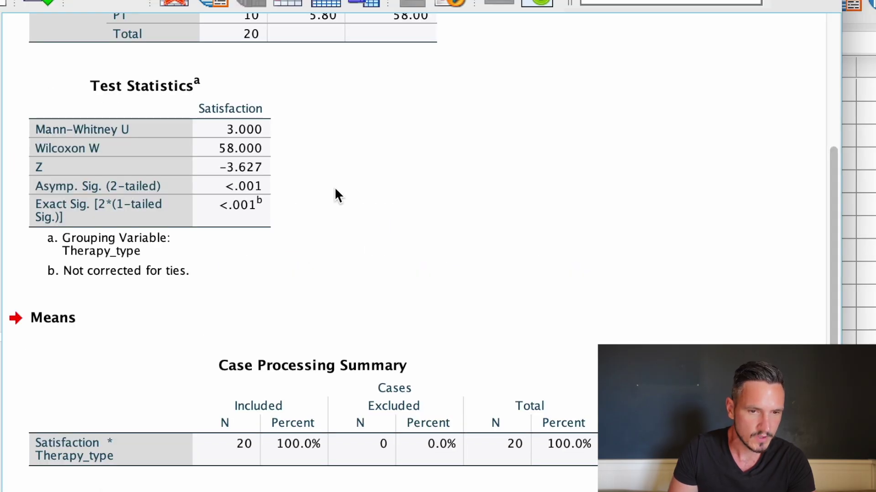
left_click(165, 104)
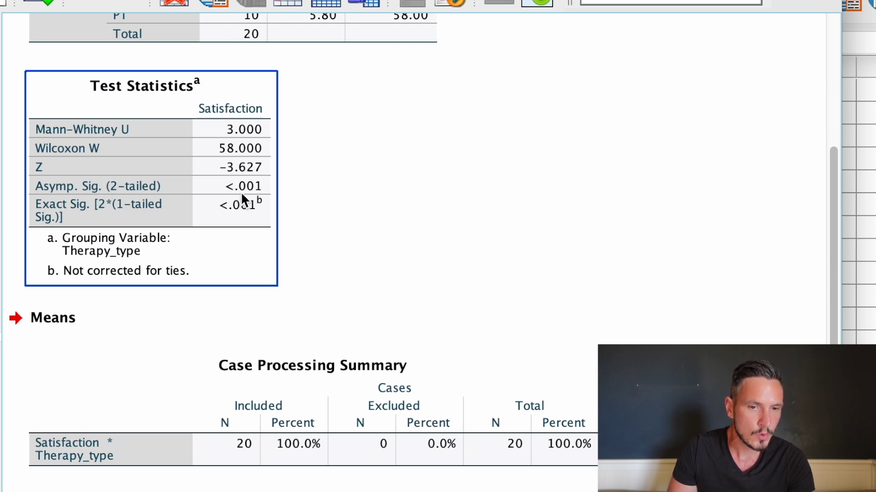
left_click(318, 196)
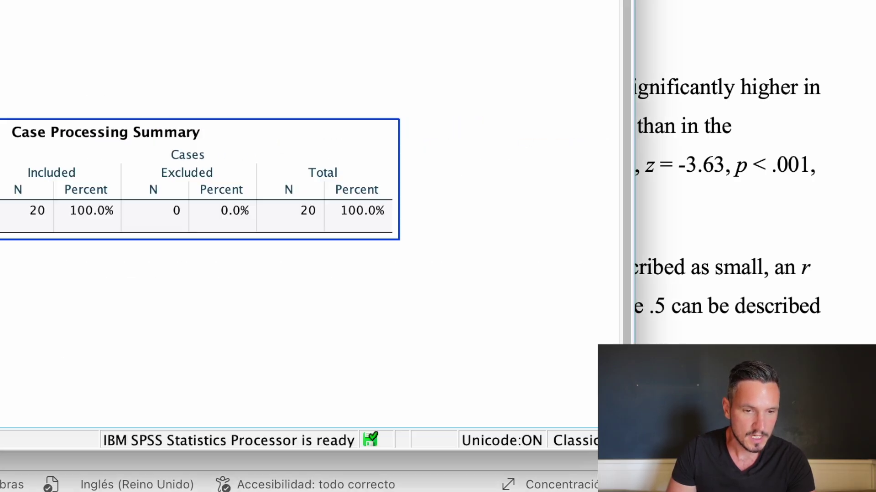
left_click(142, 283)
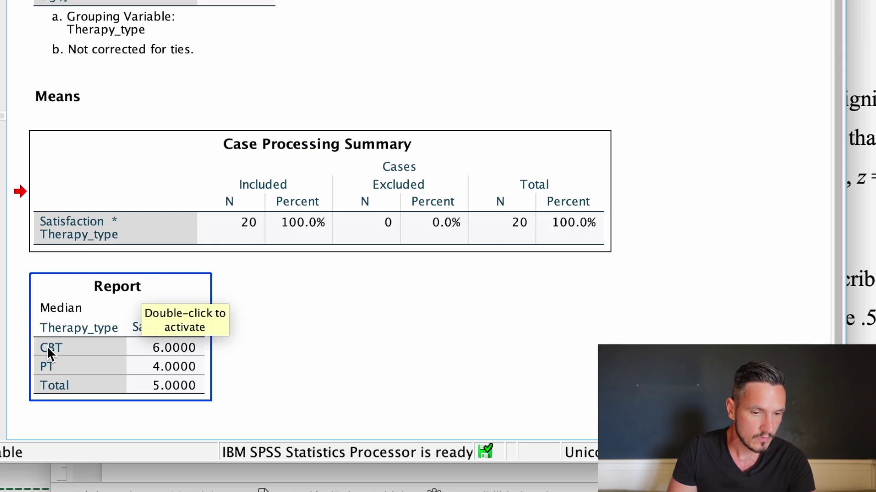
left_click(319, 387)
left_click(155, 343)
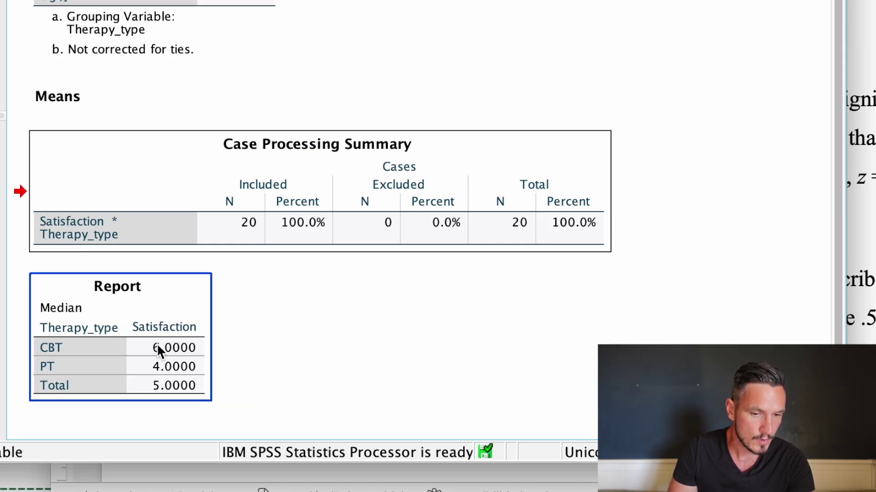
left_click(267, 338)
scroll(301, 215, "up", 4)
left_click(339, 87)
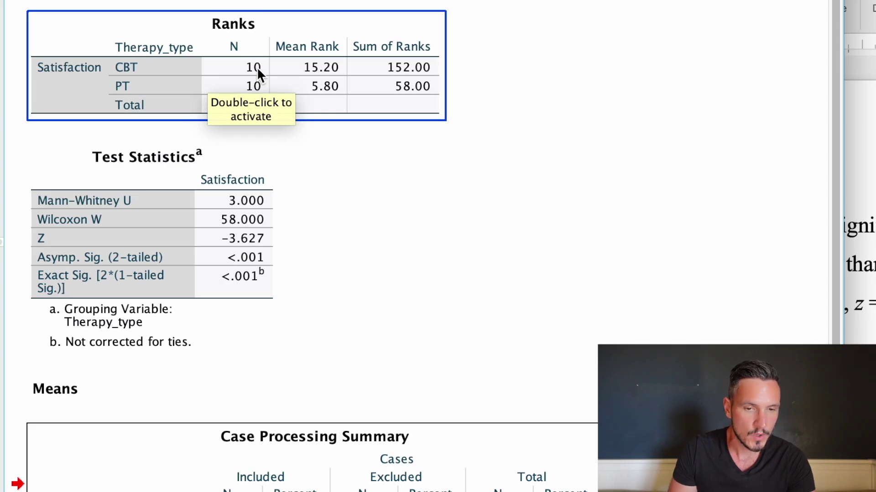
Bring up the Word write-up reporting the Mann–Whitney result and effect size r = .81
key("super+Tab")
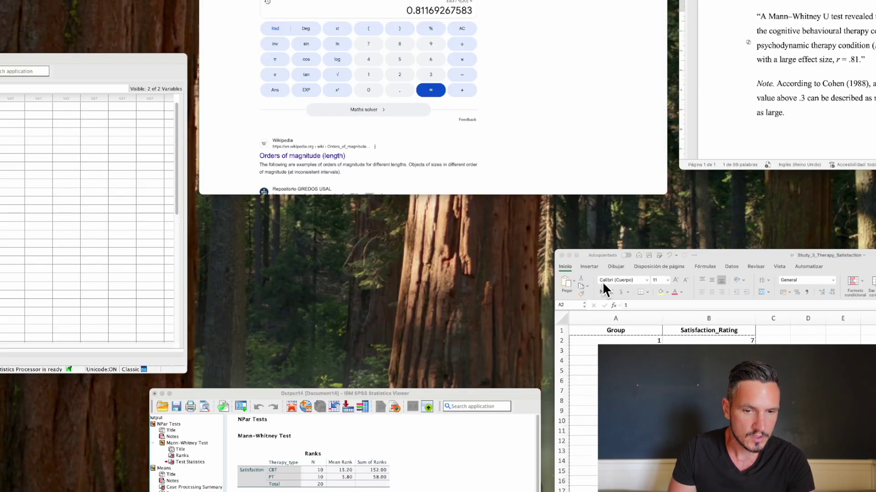
Check the Google calculator's 3.63 / √20 = 0.81169267583 behind the reported r = .81
left_click(336, 69)
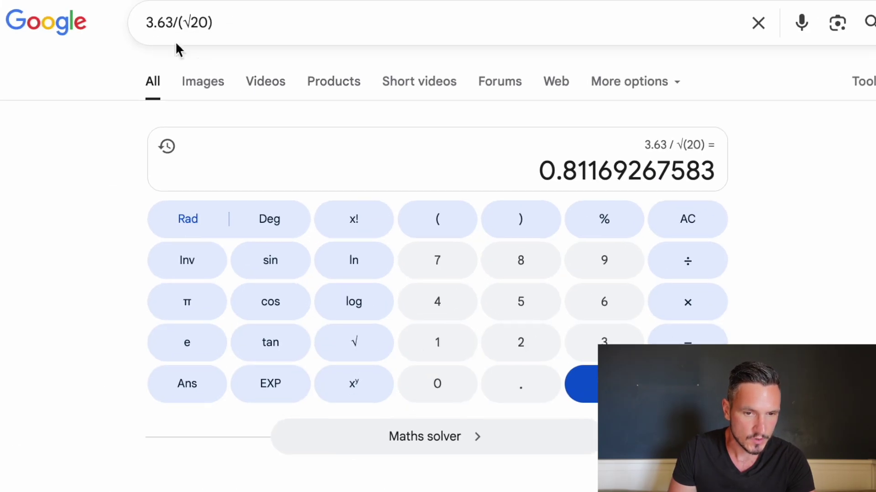
left_click_drag(146, 22, 207, 26)
left_click(187, 24)
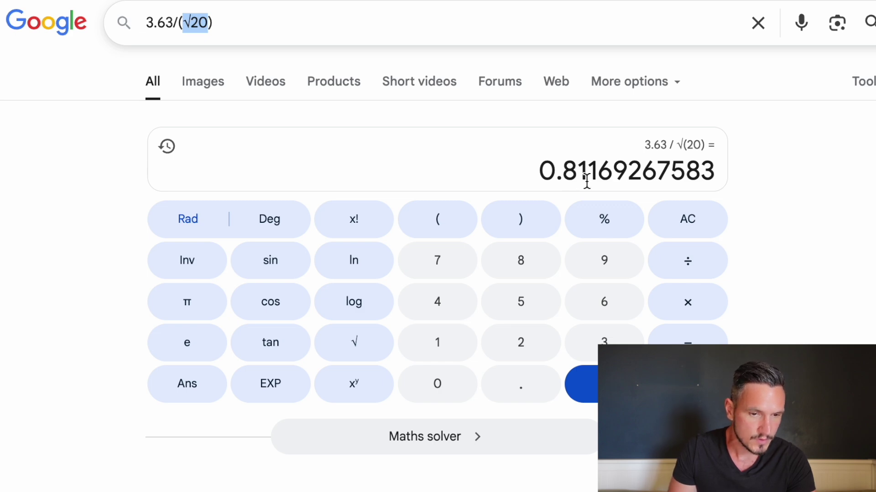
key("super+Tab")
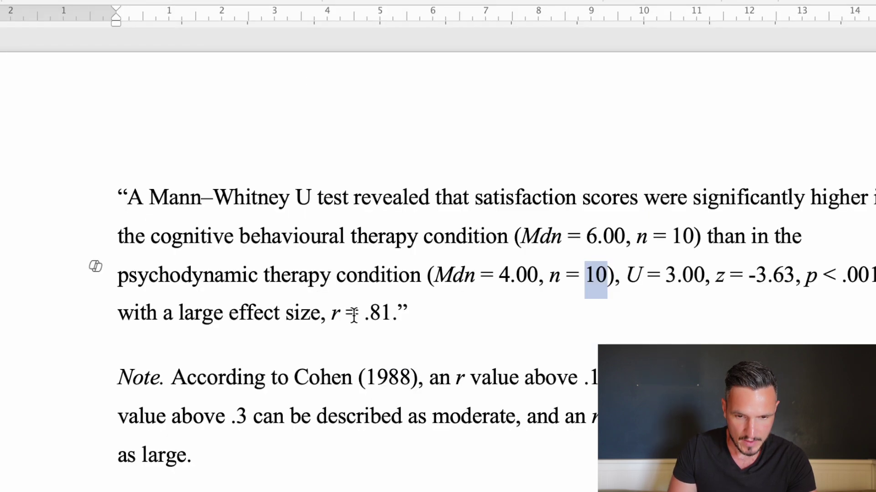